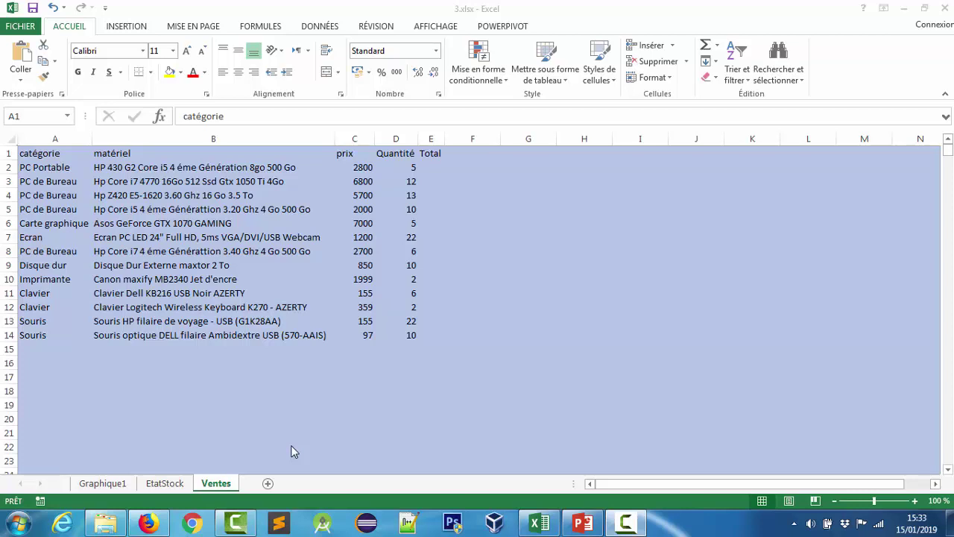
Move the Ventes sheet to the first position, ahead of Graphique1
{"action": "left_click", "coordinate": [224, 486]}
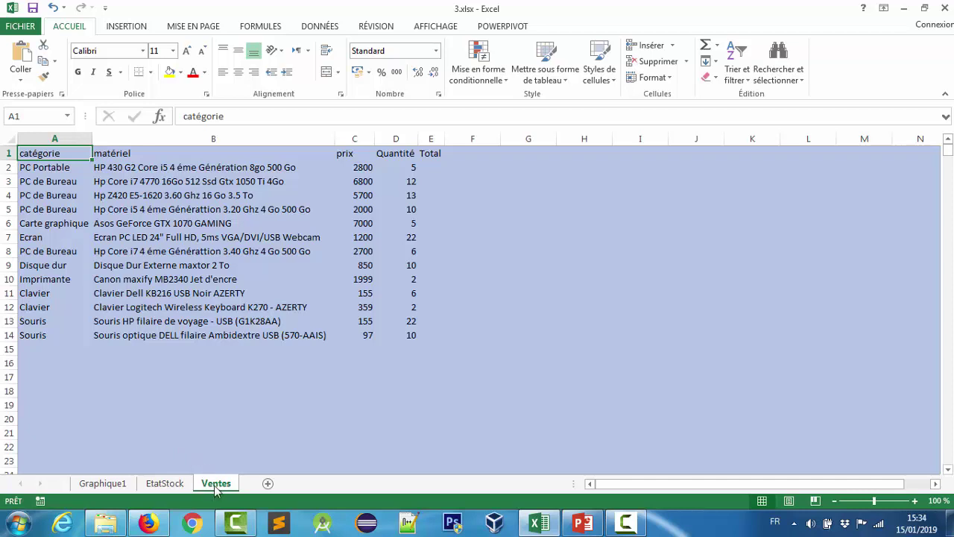
{"action": "mouse_move", "coordinate": [214, 485]}
{"action": "left_mouse_down"}
{"action": "mouse_move", "coordinate": [204, 464]}
{"action": "mouse_move", "coordinate": [147, 462]}
{"action": "left_mouse_up"}
{"action": "left_click_drag", "start_coordinate": [149, 462], "coordinate": [73, 465]}
{"action": "left_click_drag", "start_coordinate": [73, 466], "coordinate": [74, 465]}
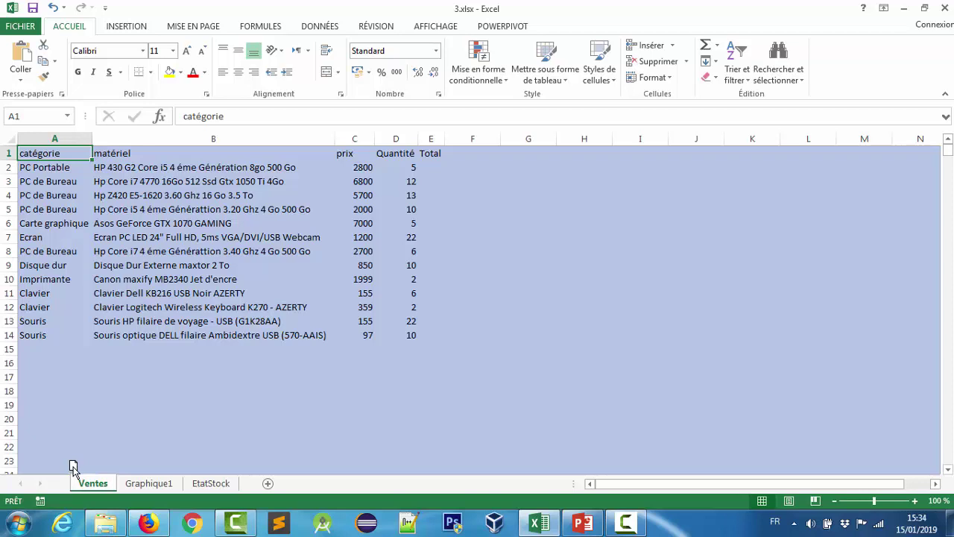
Move the Graphique1 chart sheet to the last position, after EtatStock
{"action": "left_click", "coordinate": [148, 483]}
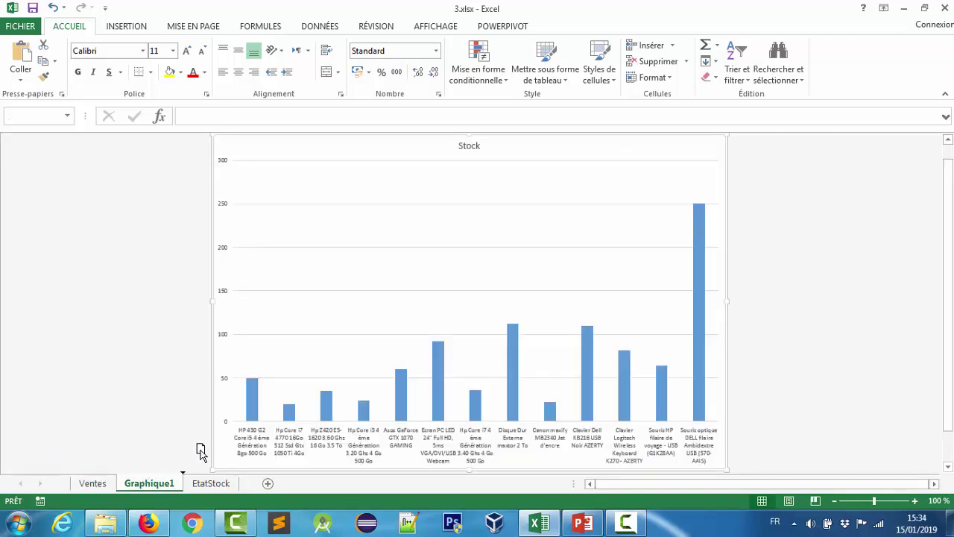
{"action": "left_click_drag", "start_coordinate": [232, 456], "coordinate": [239, 457]}
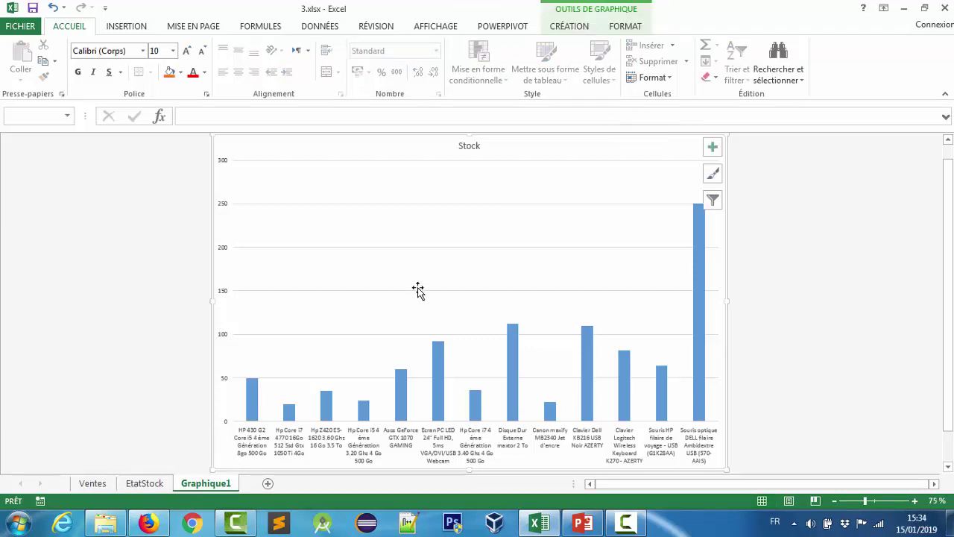
{"action": "left_click", "coordinate": [212, 488]}
{"action": "mouse_move", "coordinate": [213, 489]}
{"action": "left_mouse_down"}
{"action": "mouse_move", "coordinate": [198, 468]}
{"action": "mouse_move", "coordinate": [199, 478]}
{"action": "left_mouse_up"}
{"action": "left_click_drag", "start_coordinate": [198, 478], "coordinate": [194, 481]}
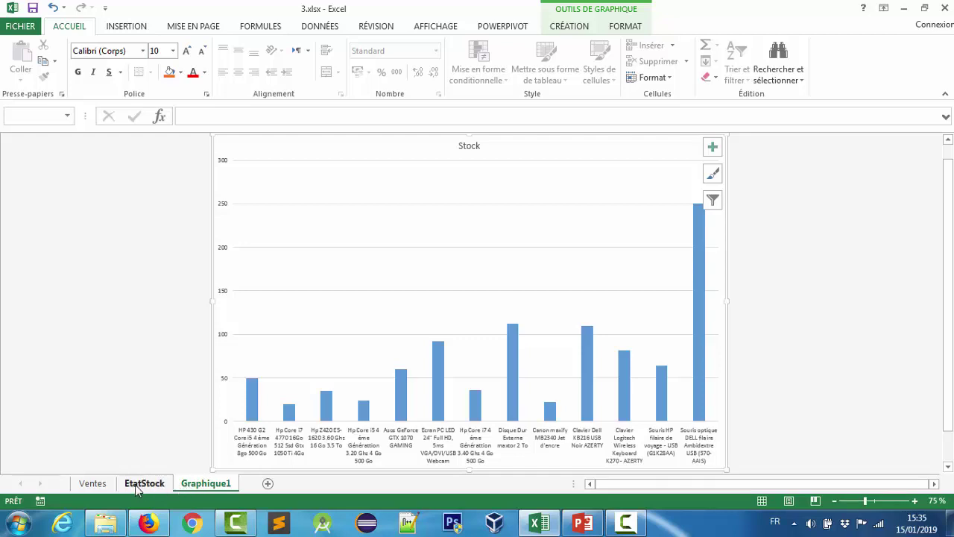
Use the Move or Copy command to move the Ventes sheet before Graphique1 within 3.xlsx, without creating a copy
{"action": "right_click", "coordinate": [93, 485]}
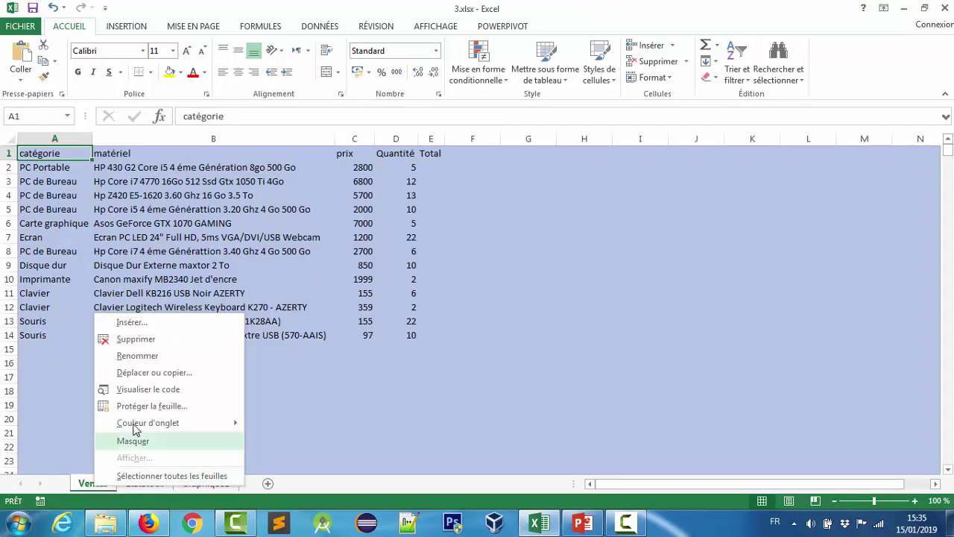
{"action": "left_click", "coordinate": [155, 372]}
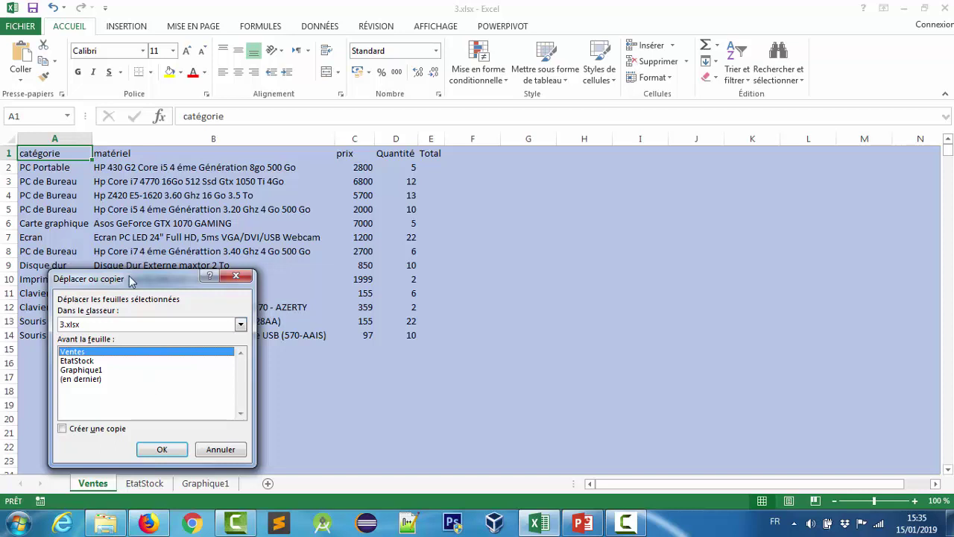
{"action": "left_click_drag", "start_coordinate": [131, 280], "coordinate": [203, 233]}
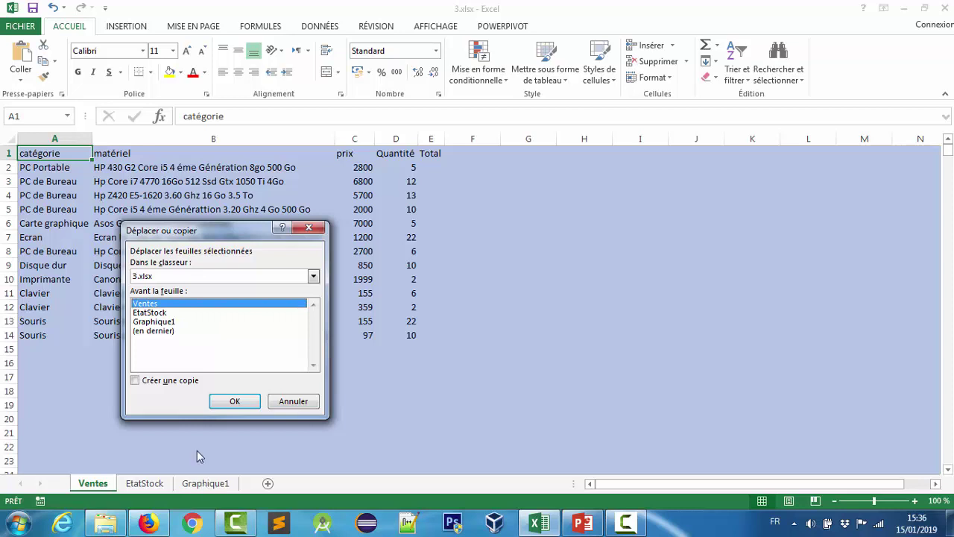
{"action": "left_click", "coordinate": [170, 321]}
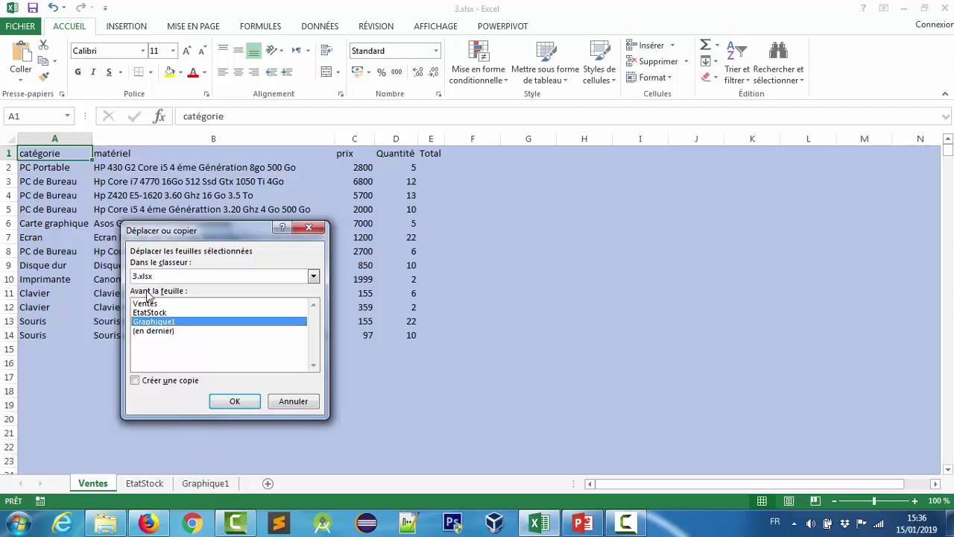
{"action": "left_click", "coordinate": [225, 402]}
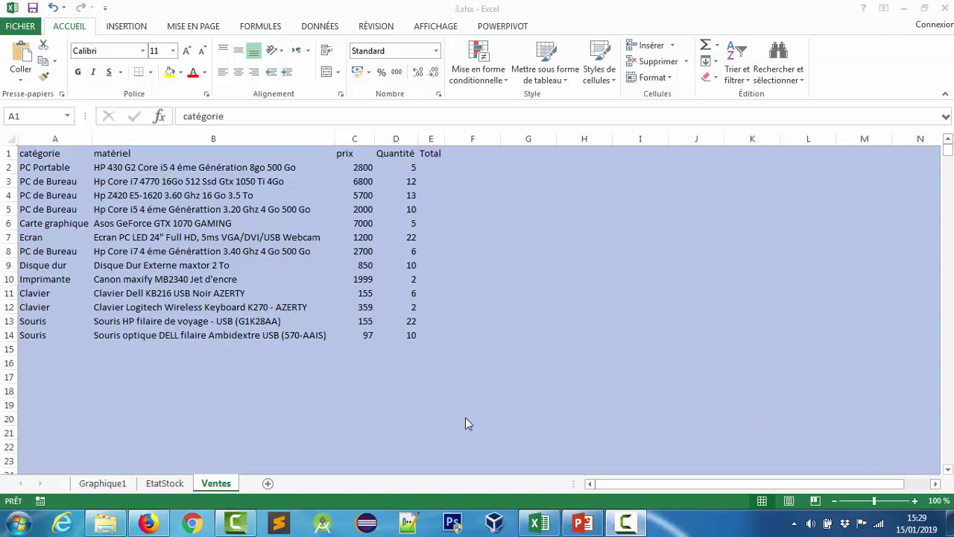
Go back and forth through the Ventes, EtatStock and Graphique1 sheets to review the contents of each
{"action": "left_click", "coordinate": [221, 484]}
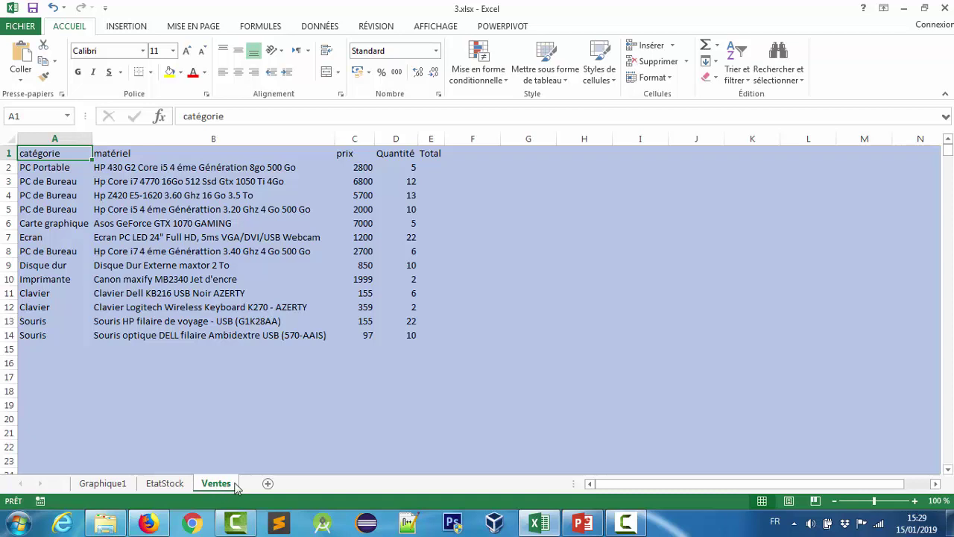
{"action": "left_click", "coordinate": [165, 483]}
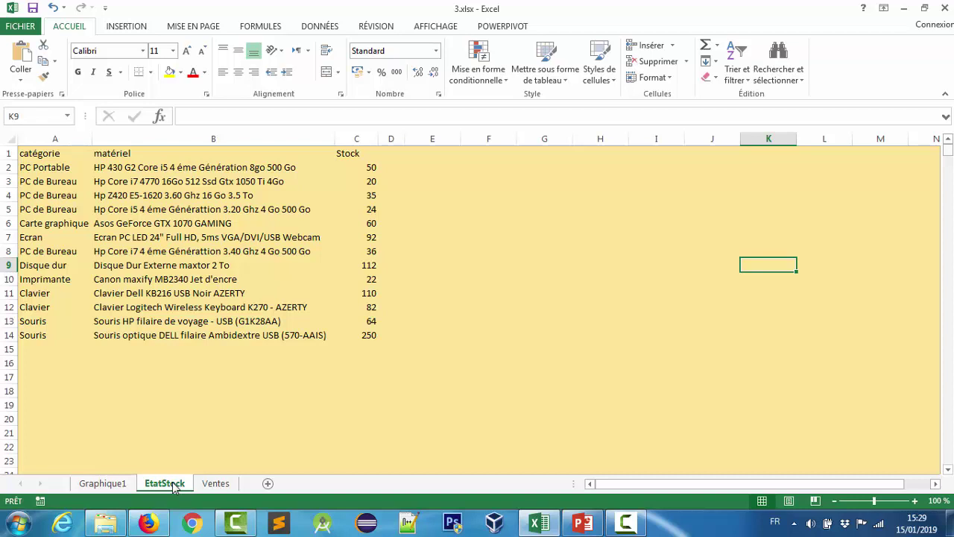
{"action": "left_click", "coordinate": [113, 486]}
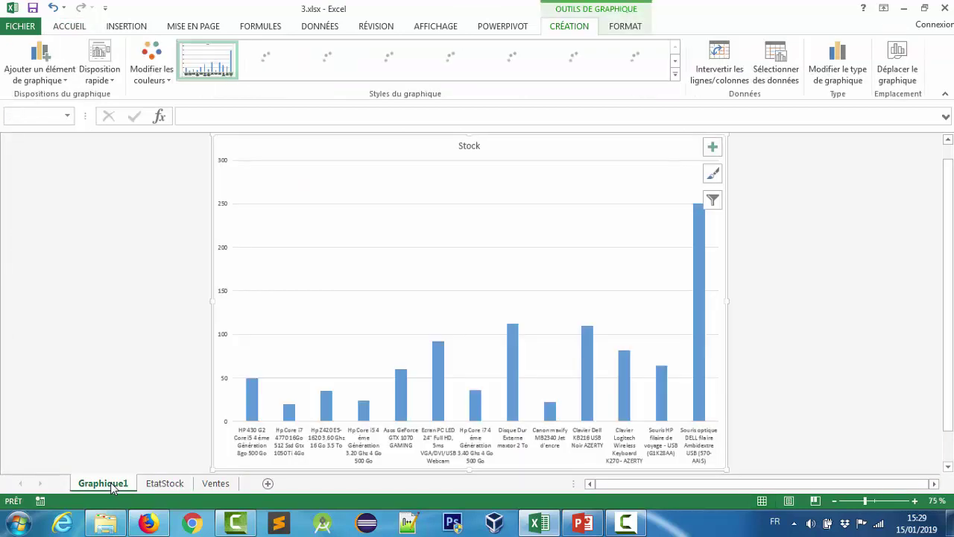
{"action": "left_click", "coordinate": [154, 485]}
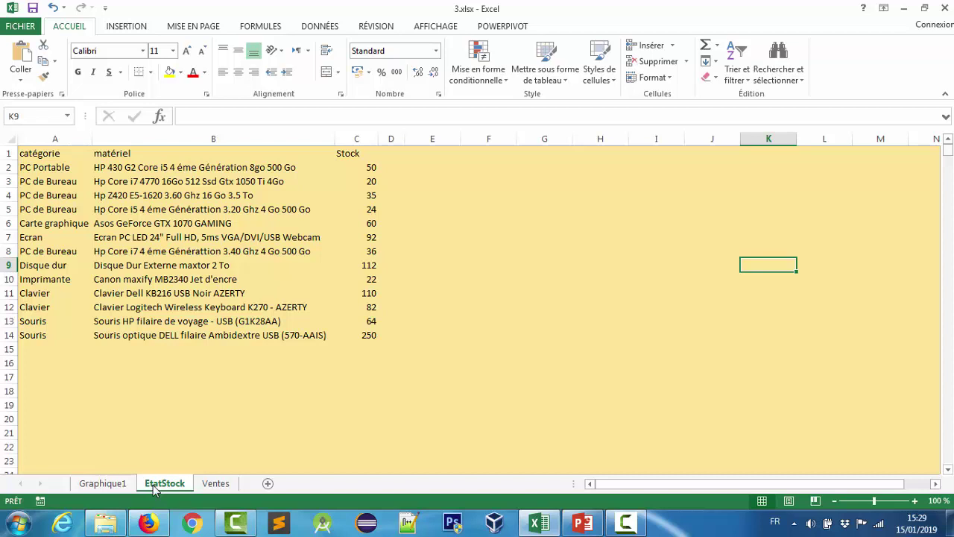
{"action": "left_click", "coordinate": [208, 484]}
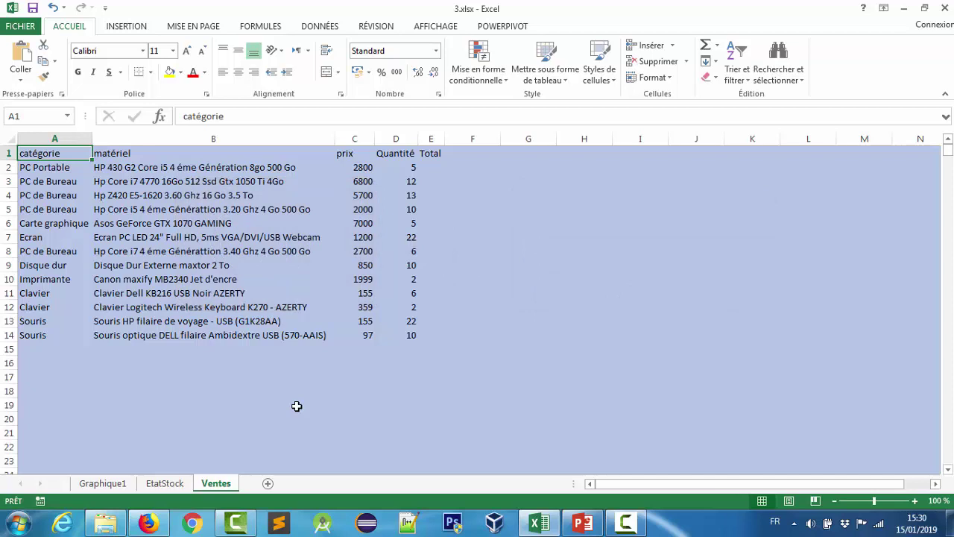
{"action": "key", "text": "ctrl+Page_Down"}
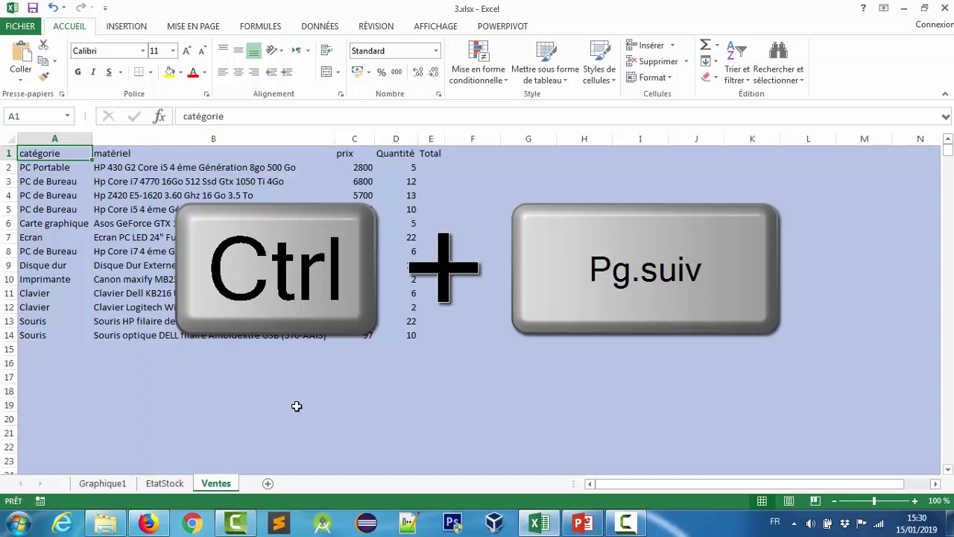
{"action": "key", "text": "ctrl+Page_Up"}
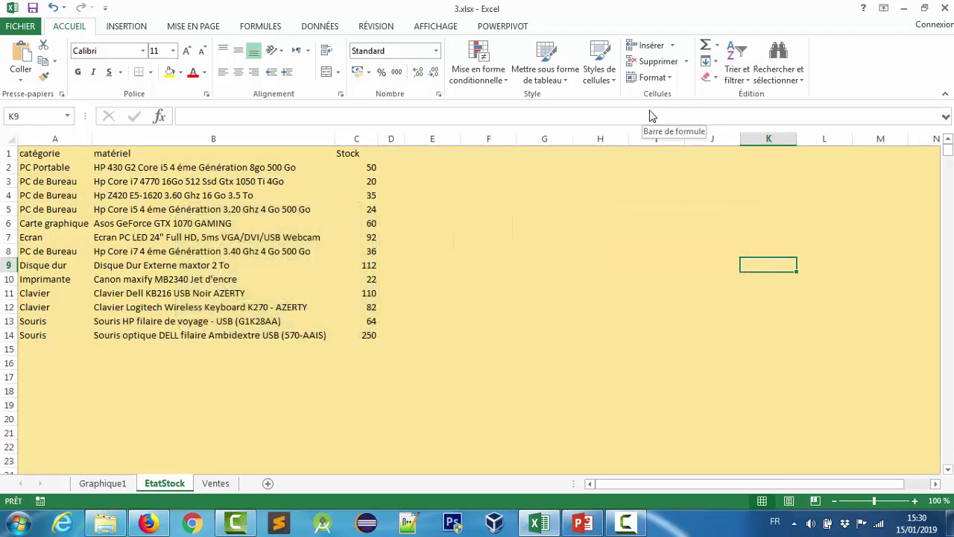
{"action": "key", "text": "ctrl+Page_Up"}
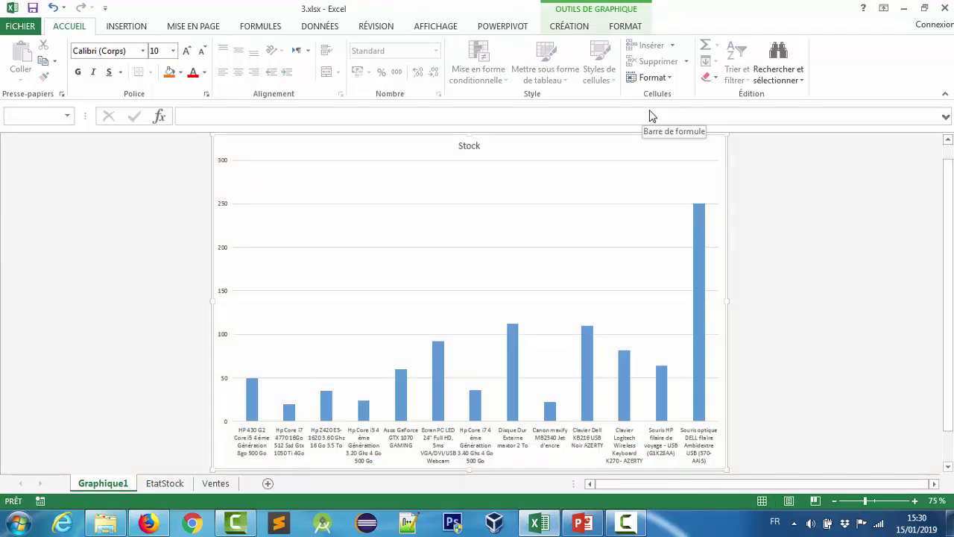
{"action": "key", "text": "ctrl+Page_Down"}
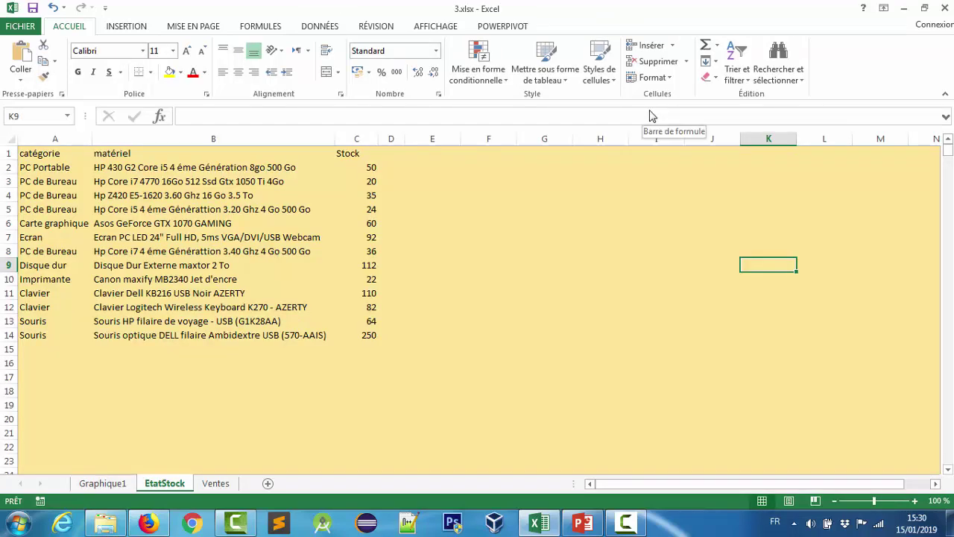
{"action": "key", "text": "ctrl+Page_Down"}
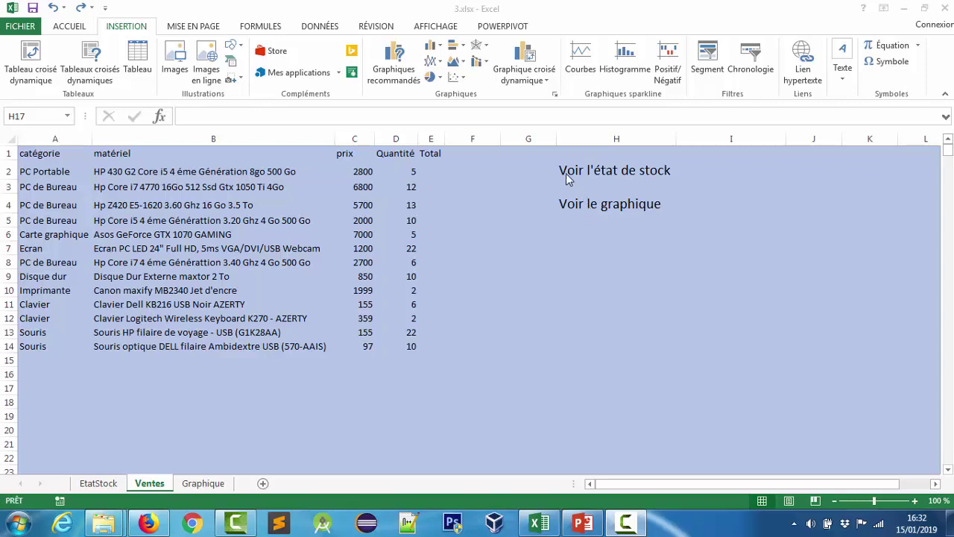
Hyperlink the "Voir l'état de stock" cell H2 to cell A1 of the EtatStock sheet, and test the link before returning to Ventes
{"action": "left_click", "coordinate": [616, 173]}
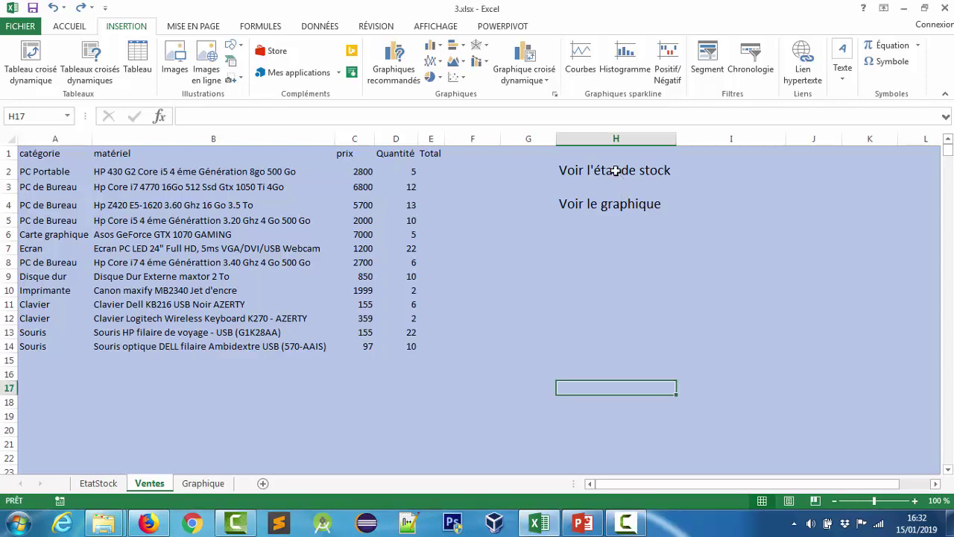
{"action": "left_click", "coordinate": [616, 171]}
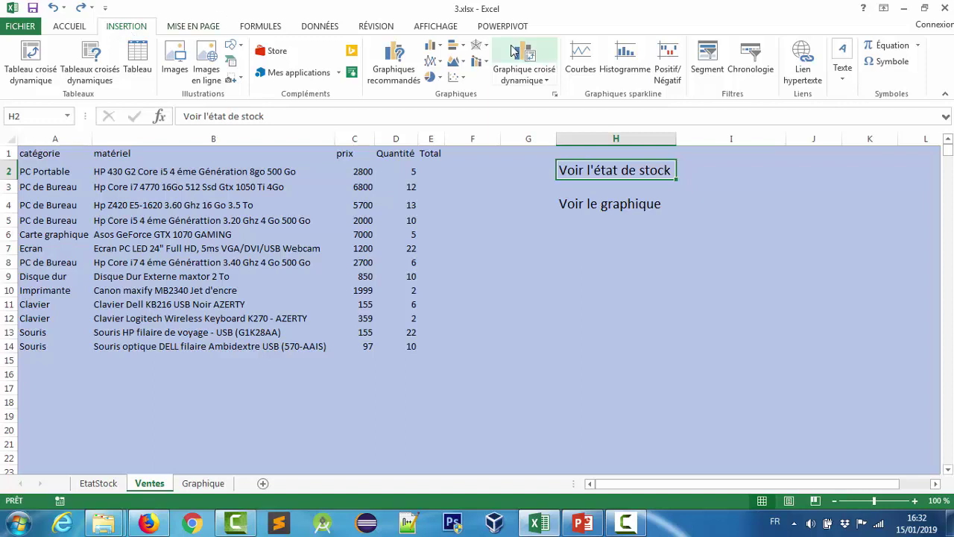
{"action": "left_click", "coordinate": [803, 65]}
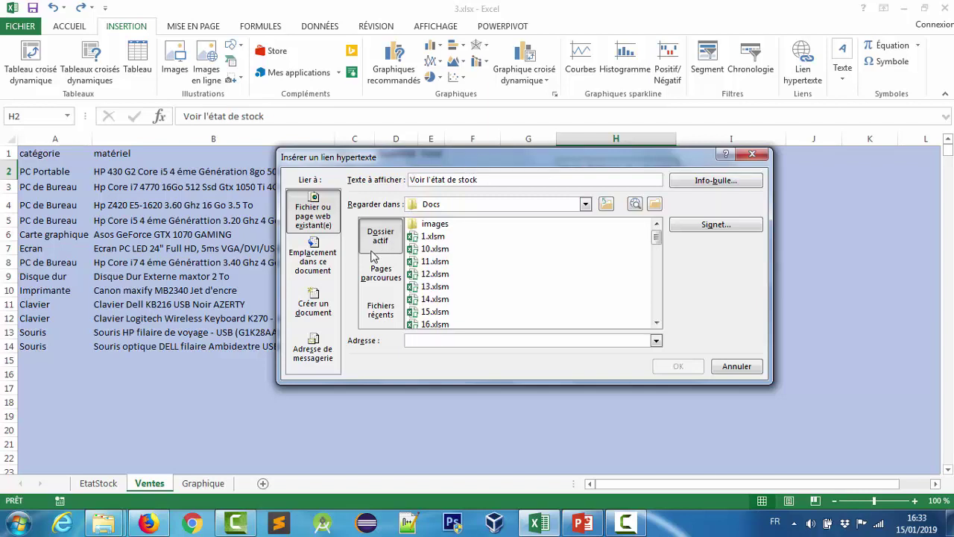
{"action": "left_click", "coordinate": [312, 258]}
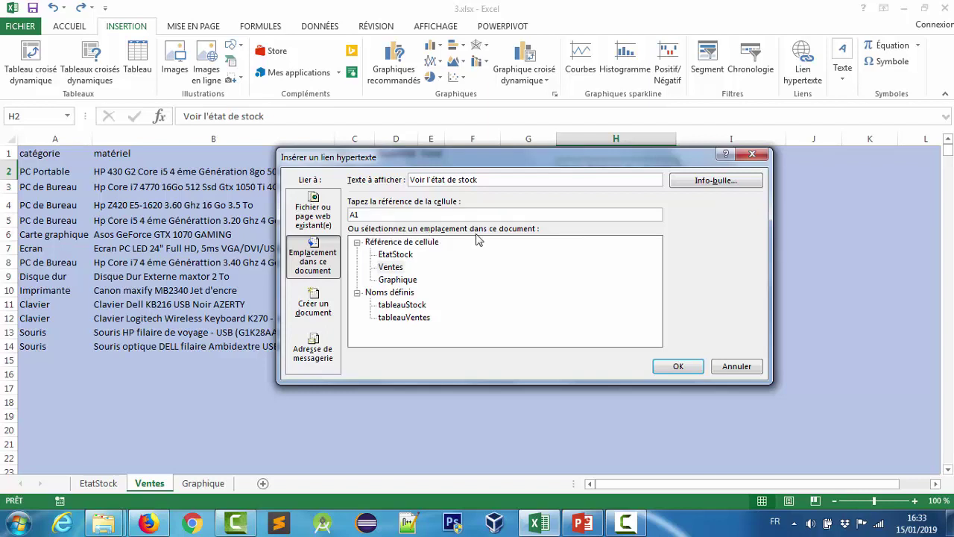
{"action": "left_click", "coordinate": [402, 256]}
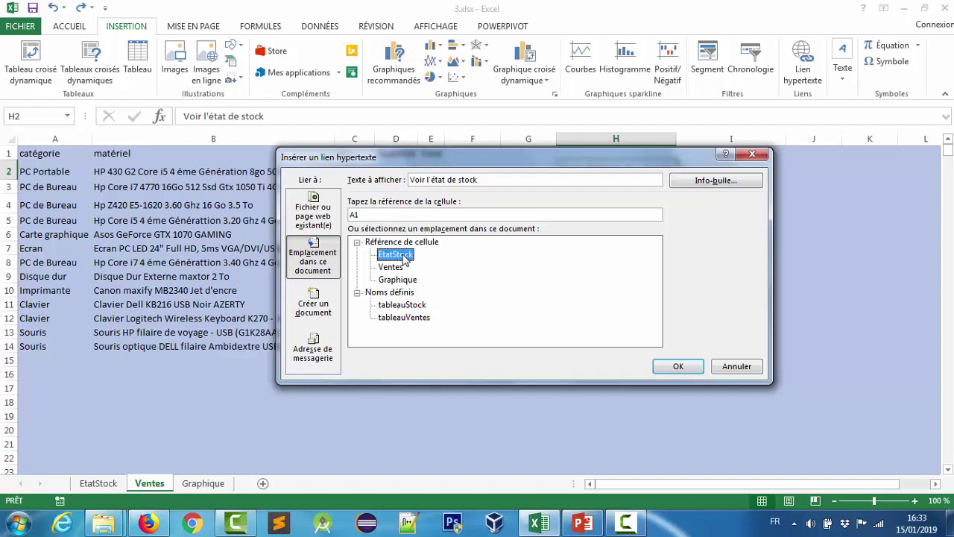
{"action": "left_click", "coordinate": [680, 366]}
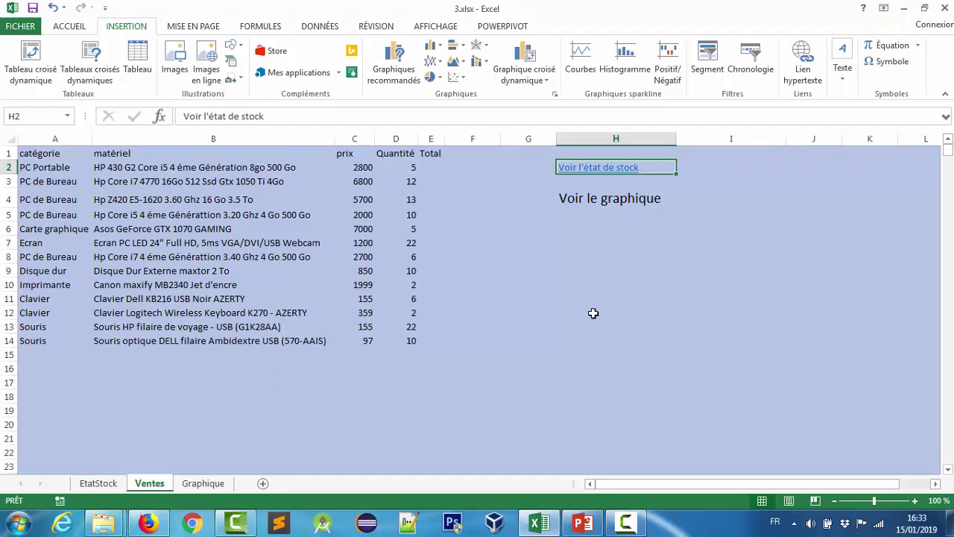
{"action": "left_click", "coordinate": [631, 171]}
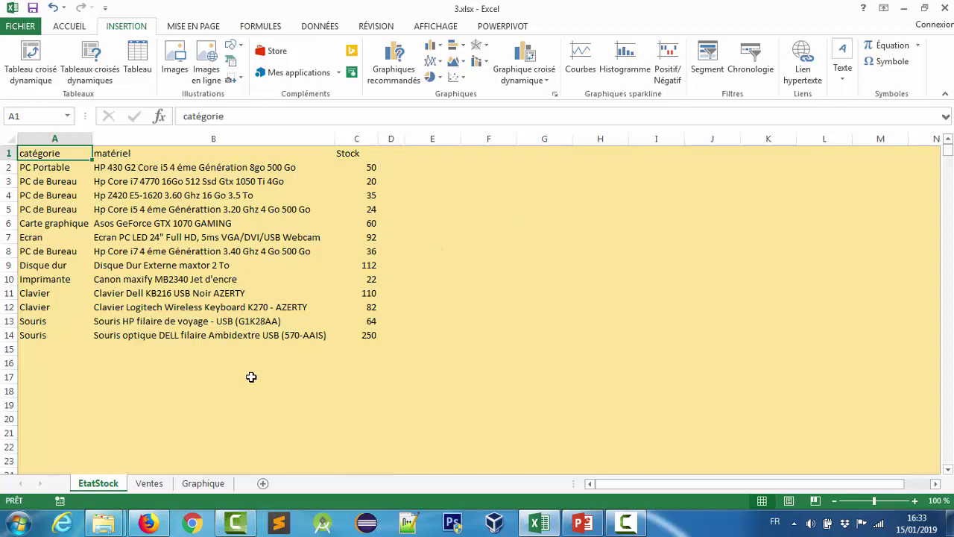
{"action": "left_click", "coordinate": [150, 484]}
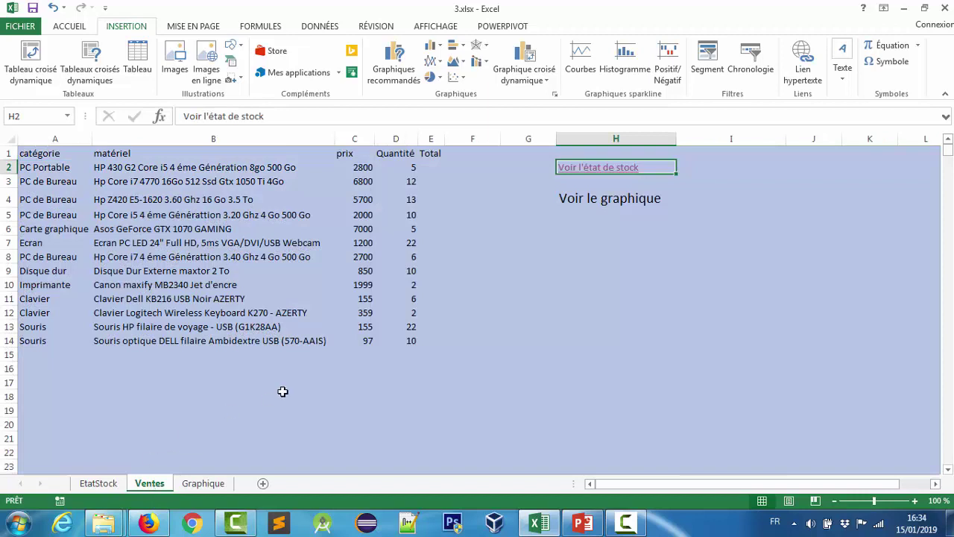
Hyperlink the "Voir le graphique" cell H4 to cell A1 of the Graphique sheet, and test the link before returning to Ventes
{"action": "left_click", "coordinate": [598, 202]}
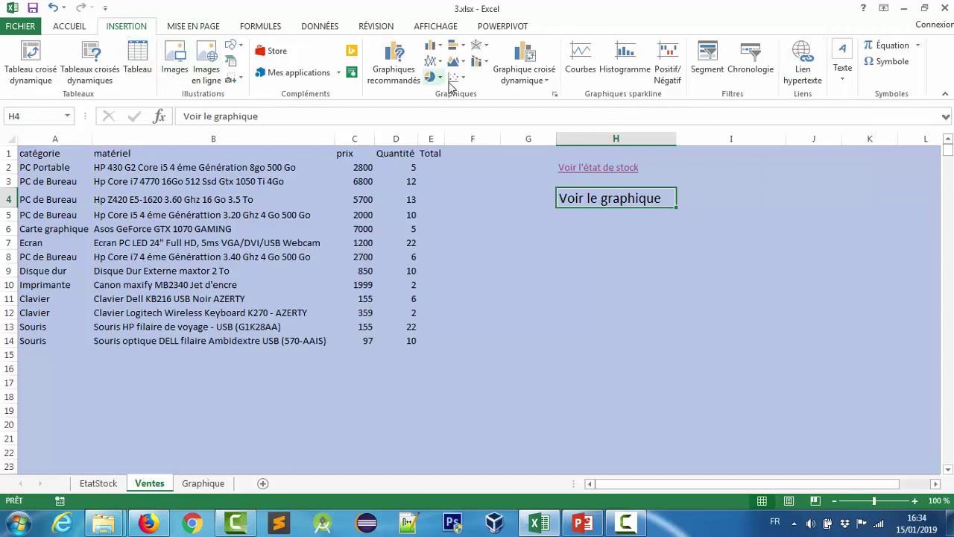
{"action": "left_click", "coordinate": [804, 66]}
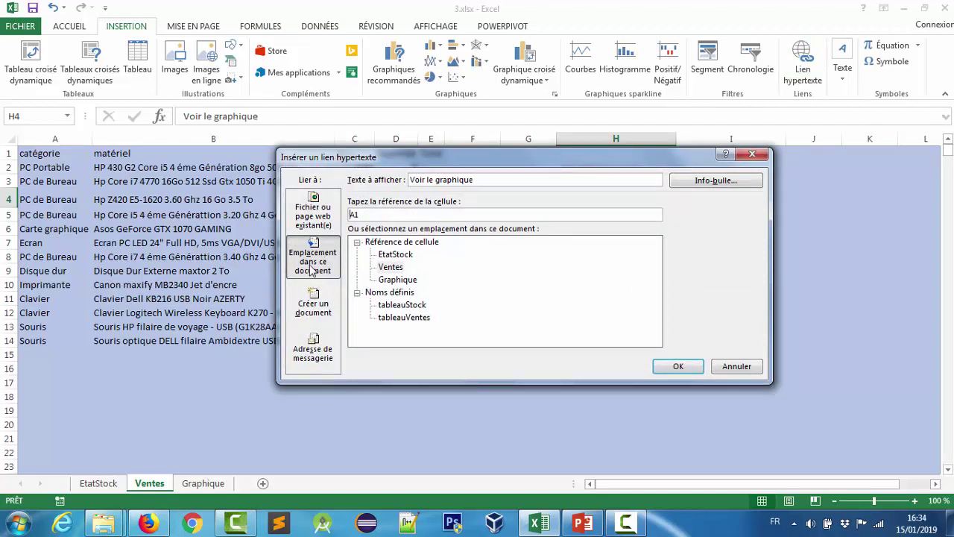
{"action": "left_click", "coordinate": [403, 280]}
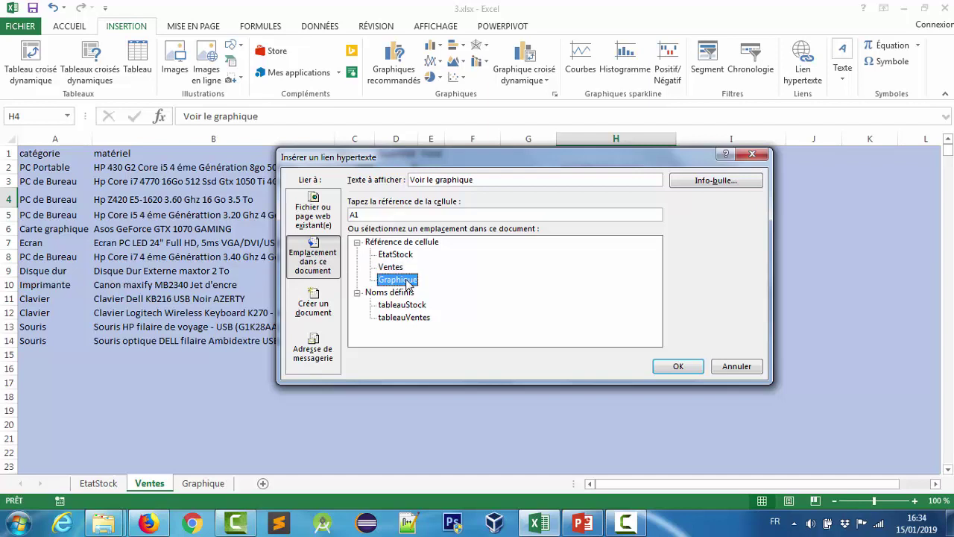
{"action": "left_click", "coordinate": [678, 367]}
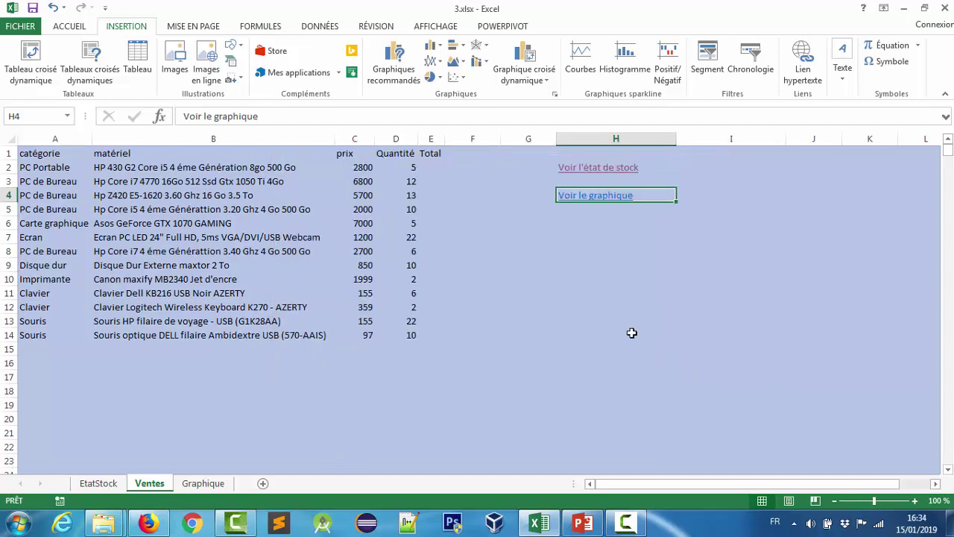
{"action": "left_click", "coordinate": [626, 325]}
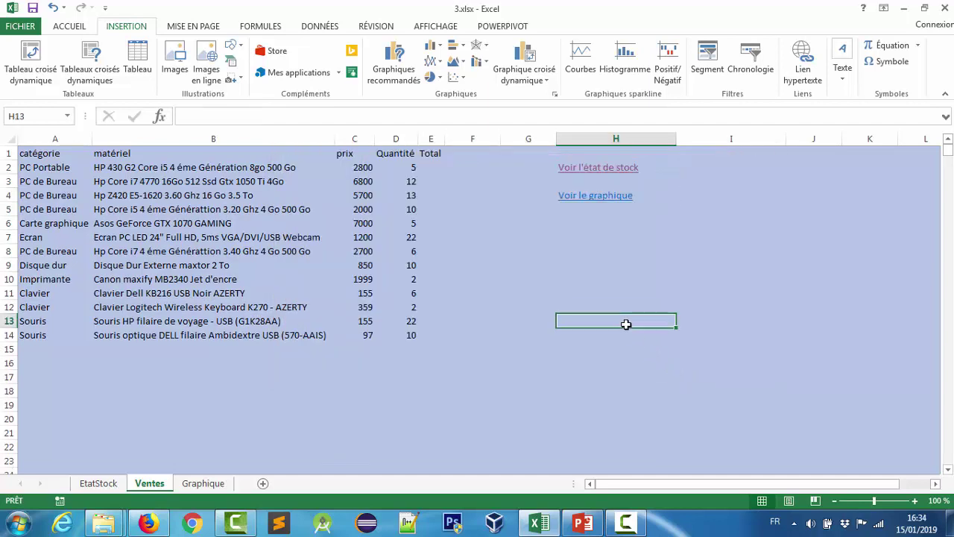
{"action": "left_click", "coordinate": [588, 199]}
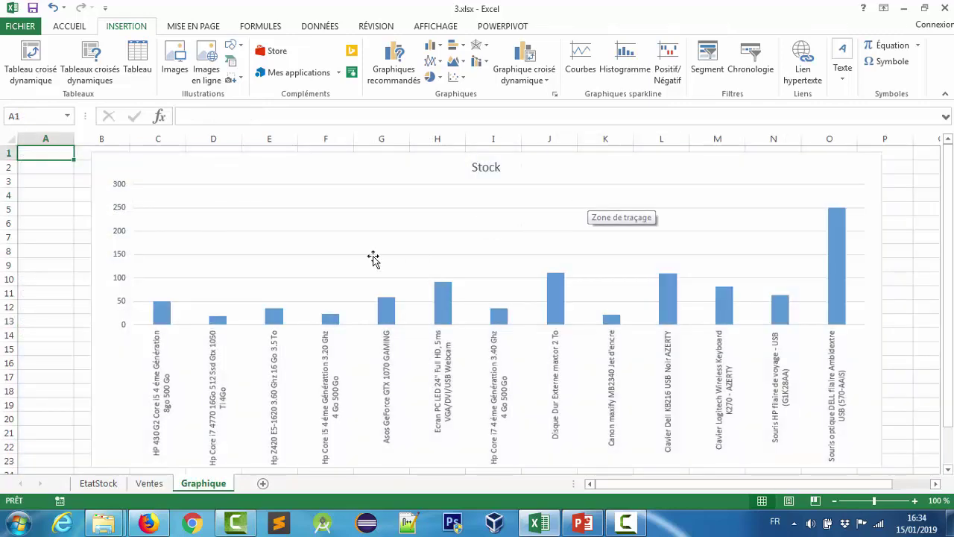
{"action": "left_click", "coordinate": [149, 483]}
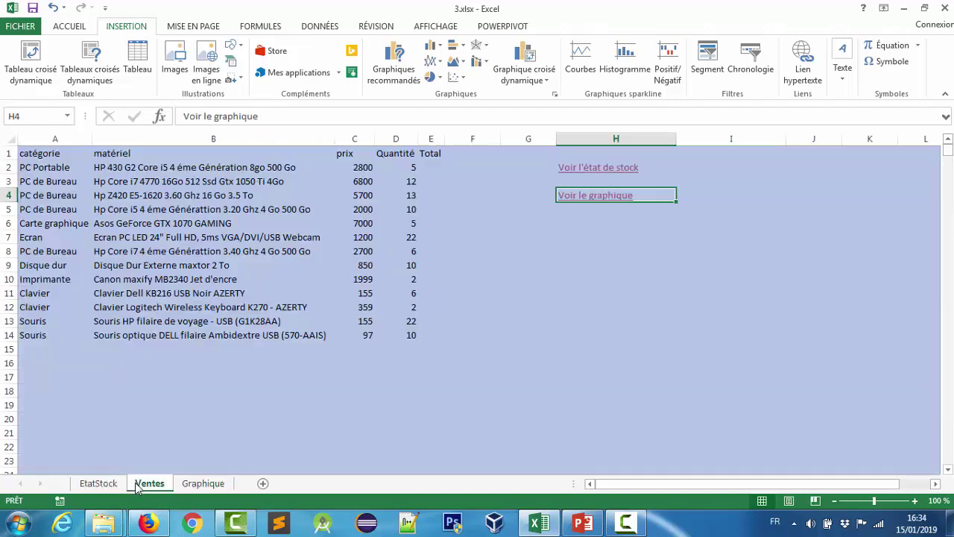
Follow the "Voir l'état de stock" link, and use the Go To command to reach cell P5 of the Ventes sheet
{"action": "left_click", "coordinate": [609, 168]}
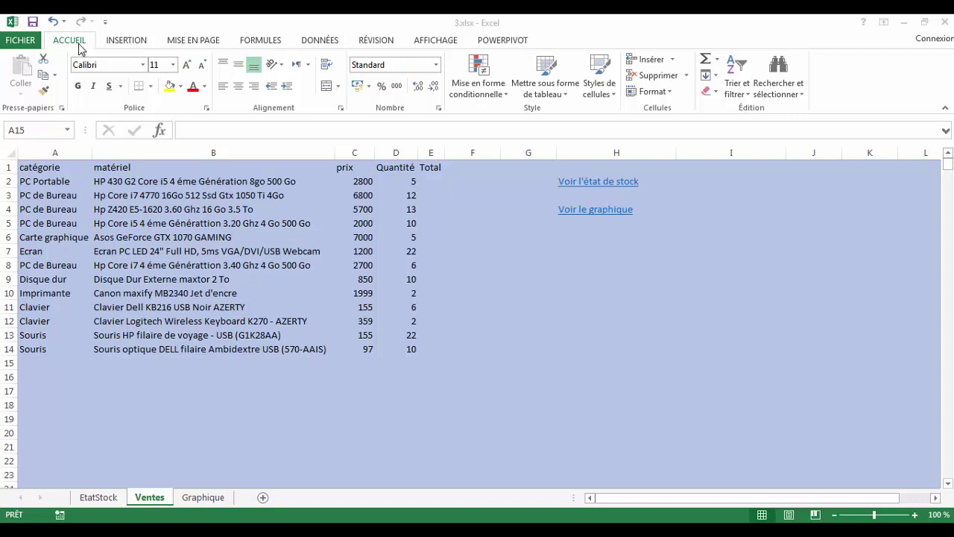
{"action": "left_click", "coordinate": [802, 95]}
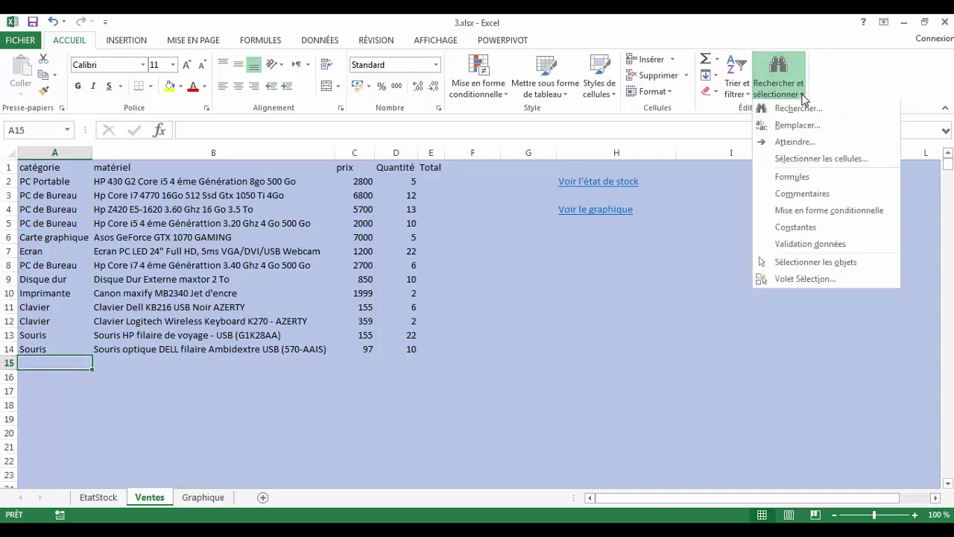
{"action": "left_click", "coordinate": [794, 143]}
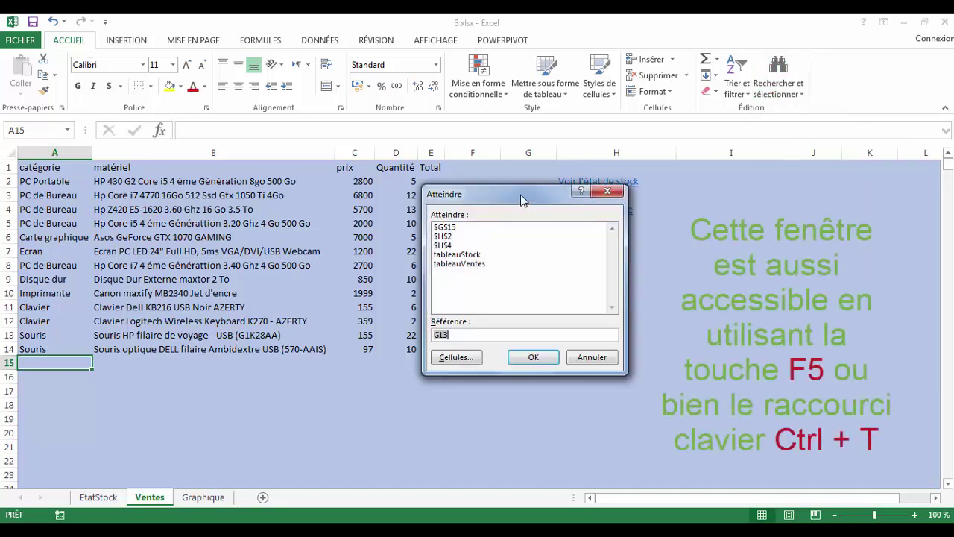
{"action": "left_click_drag", "start_coordinate": [522, 200], "coordinate": [518, 184]}
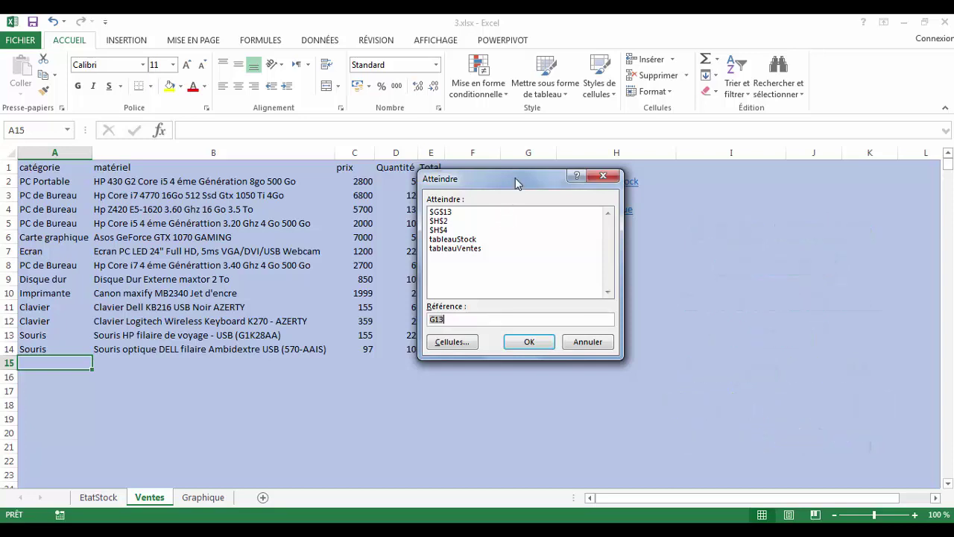
{"action": "left_click_drag", "start_coordinate": [523, 183], "coordinate": [531, 180]}
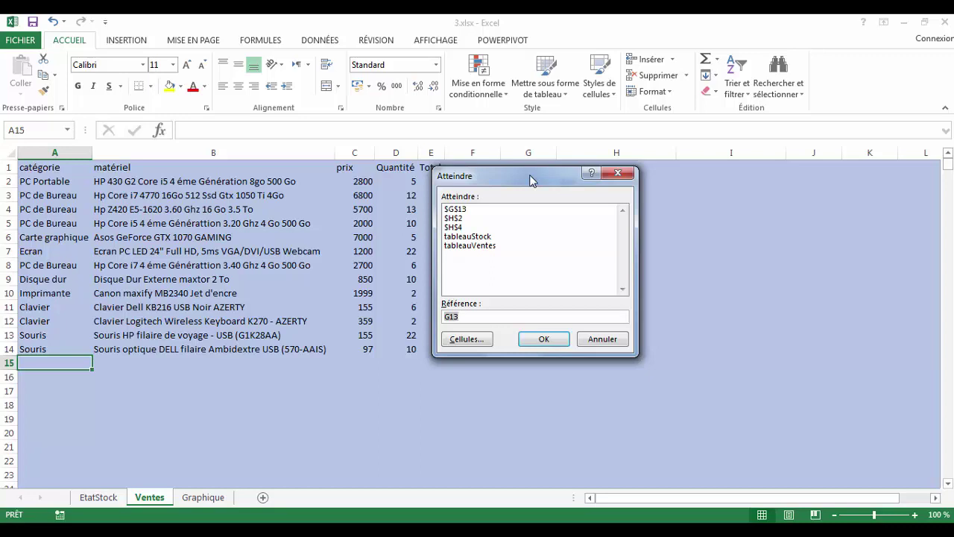
{"action": "type", "text": "p5"}
{"action": "left_click", "coordinate": [530, 341]}
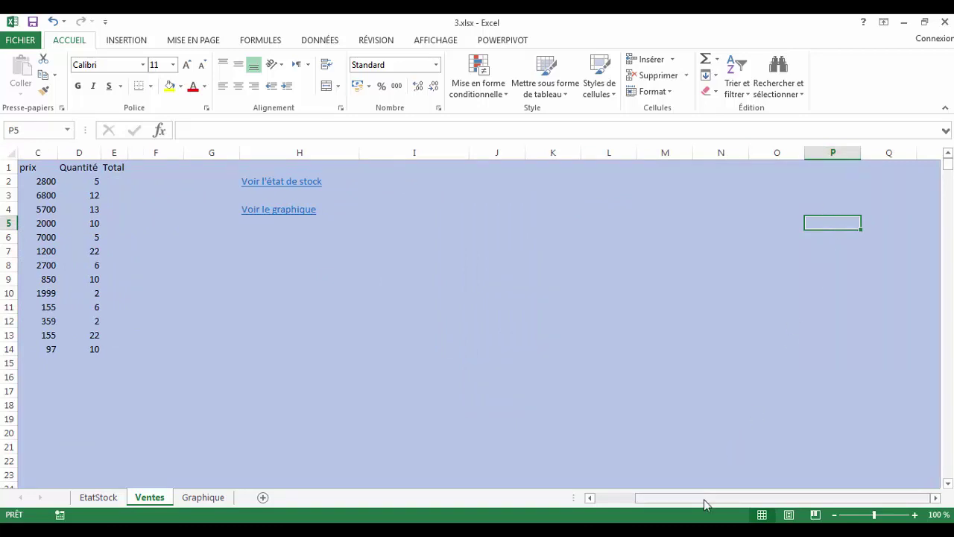
{"action": "left_click_drag", "start_coordinate": [706, 504], "coordinate": [612, 496]}
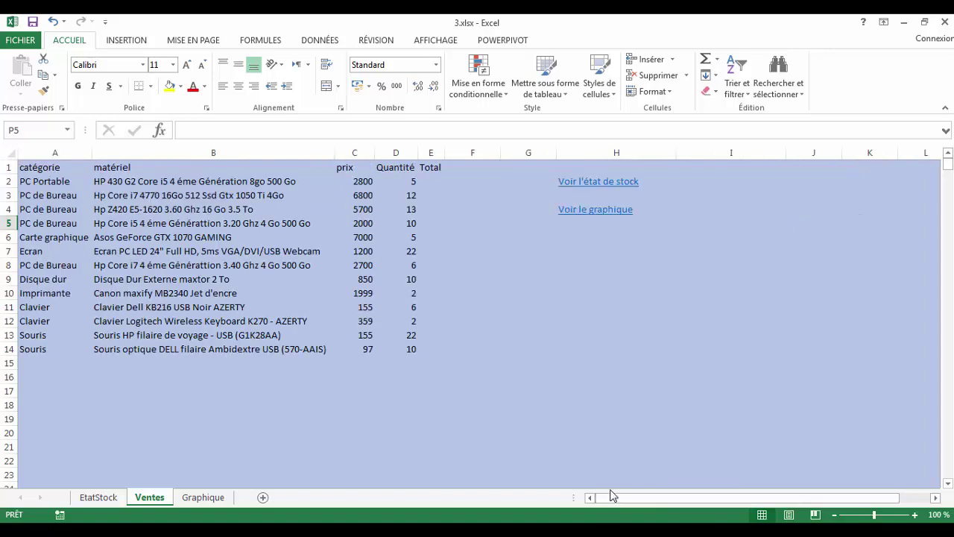
Select the named range tableauVentes with the Go To command
{"action": "left_click", "coordinate": [800, 98]}
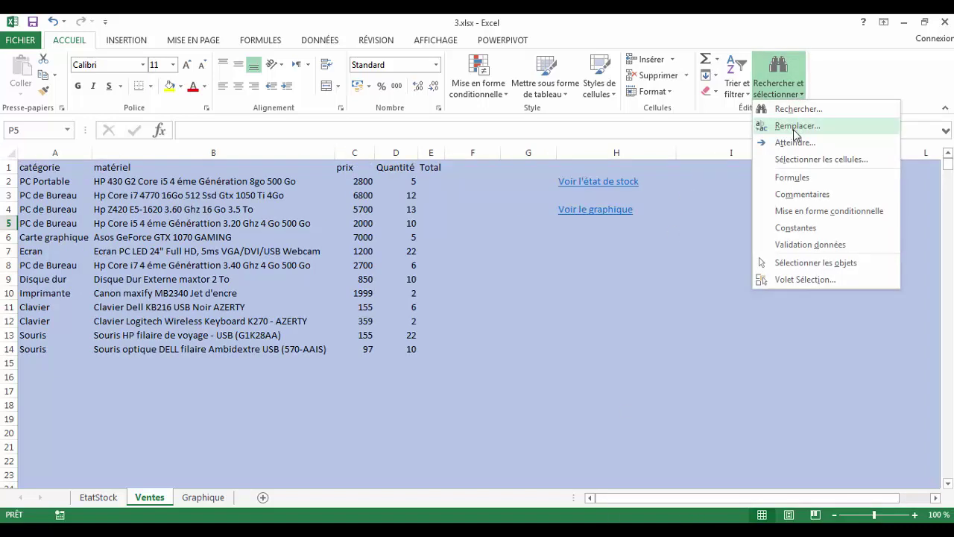
{"action": "left_click", "coordinate": [787, 148]}
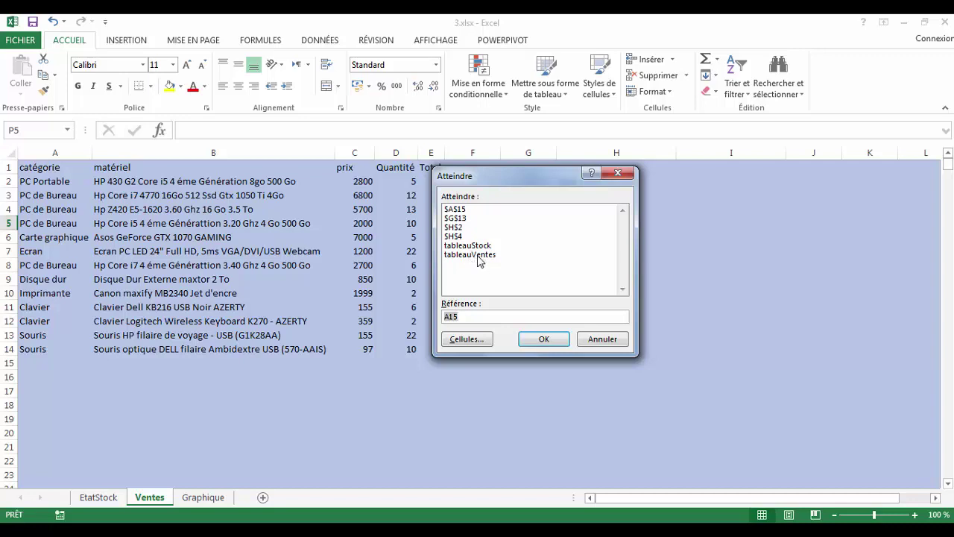
{"action": "left_click", "coordinate": [479, 255]}
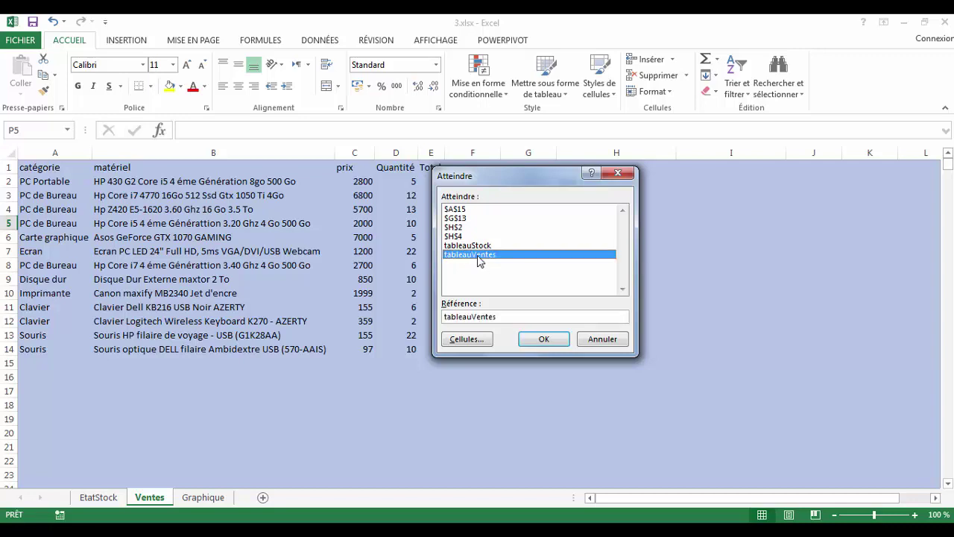
{"action": "left_click", "coordinate": [543, 339]}
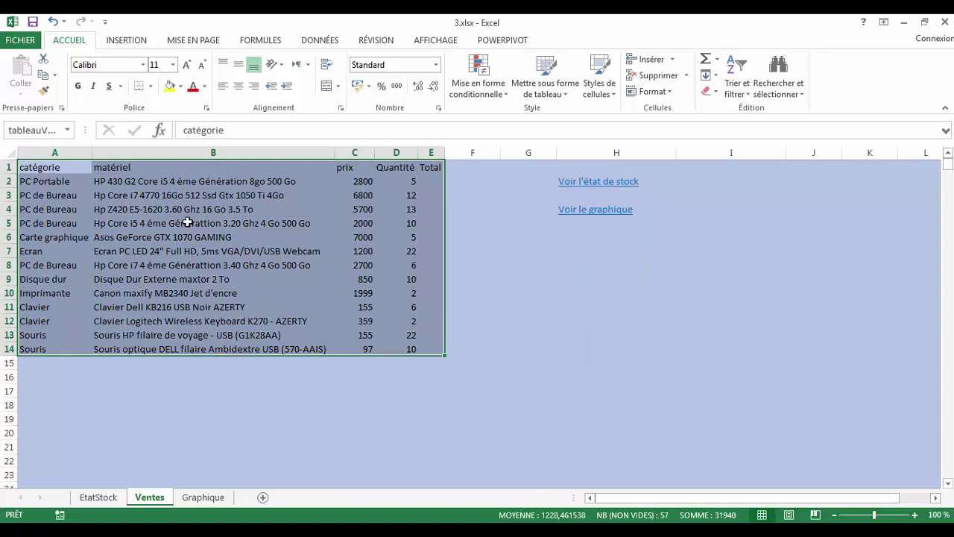
Select only the blank cells within the tableauVentes range using the cell selection options of Go To
{"action": "left_click", "coordinate": [795, 93]}
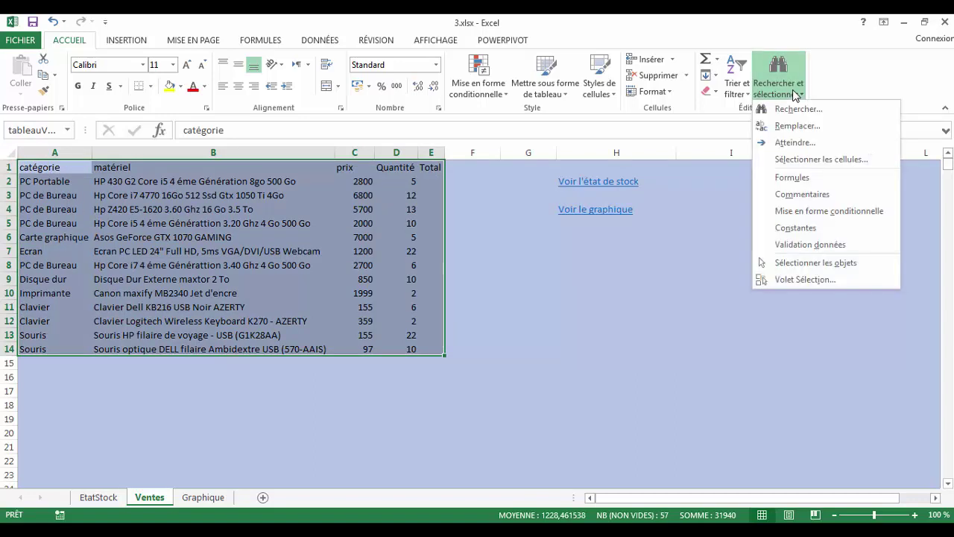
{"action": "left_click", "coordinate": [792, 143]}
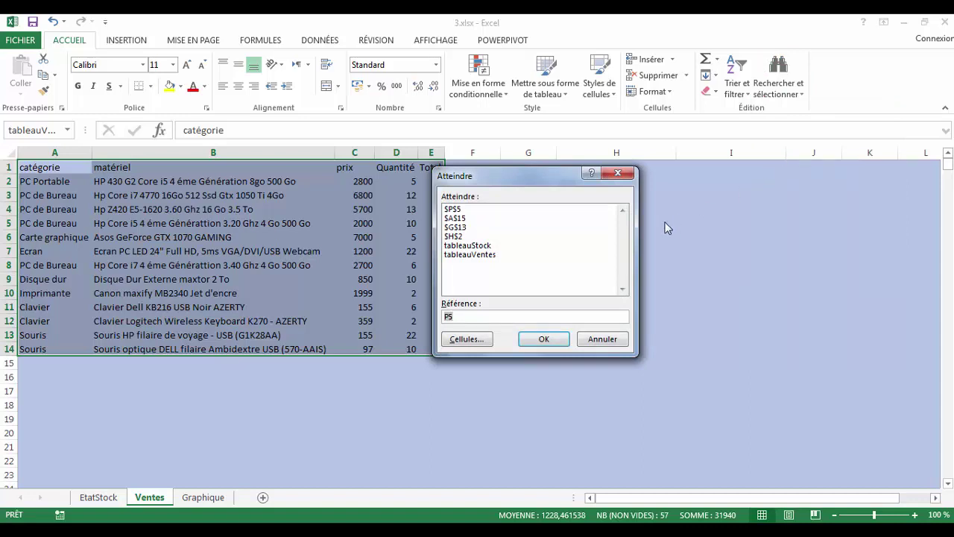
{"action": "left_click", "coordinate": [466, 340]}
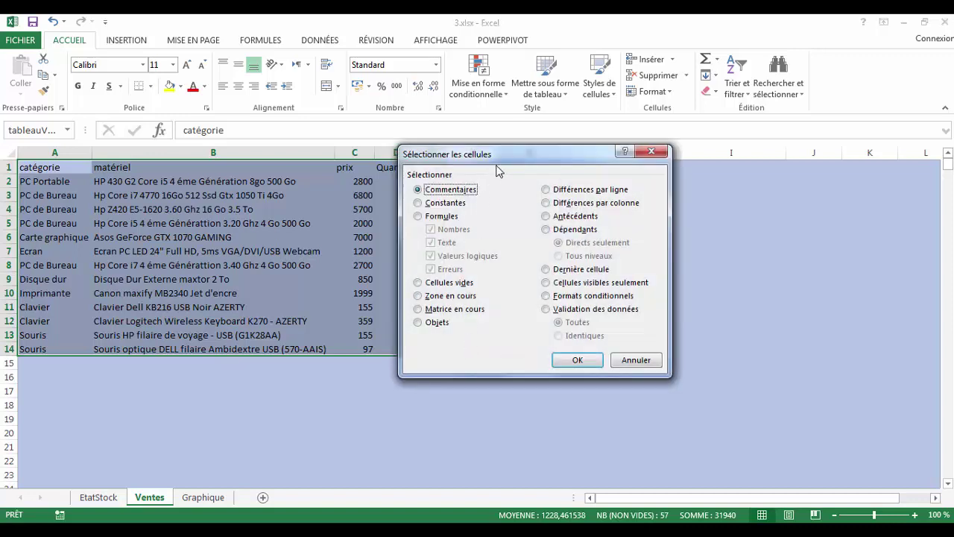
{"action": "left_click_drag", "start_coordinate": [505, 160], "coordinate": [520, 178]}
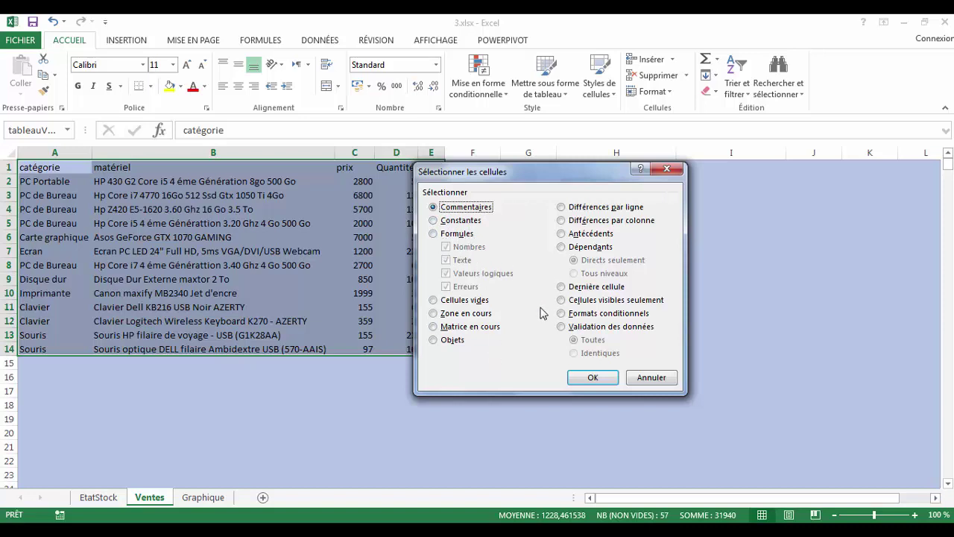
{"action": "left_click", "coordinate": [482, 301]}
{"action": "left_click", "coordinate": [592, 378]}
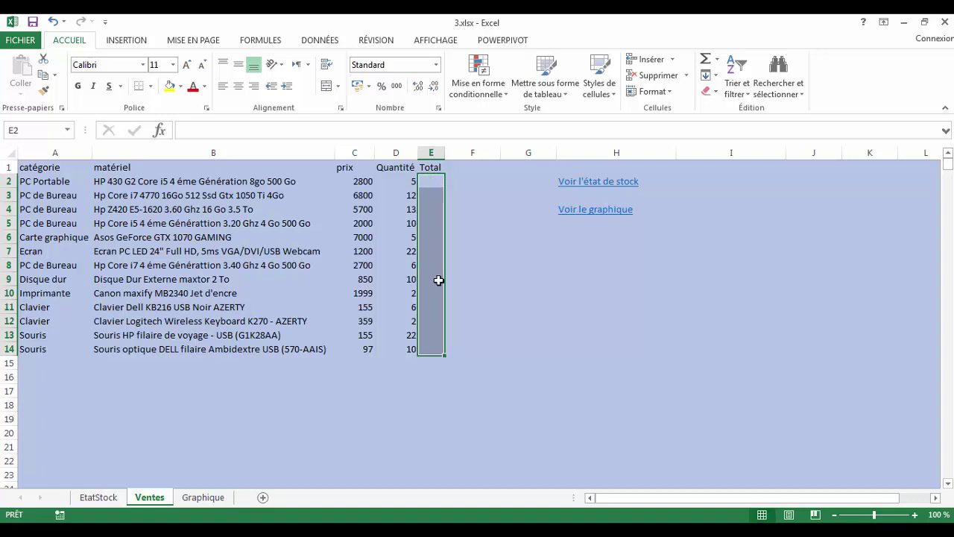
Jump from the Ventes sheet to the named range tableauStock with the Go To command
{"action": "left_click", "coordinate": [794, 94]}
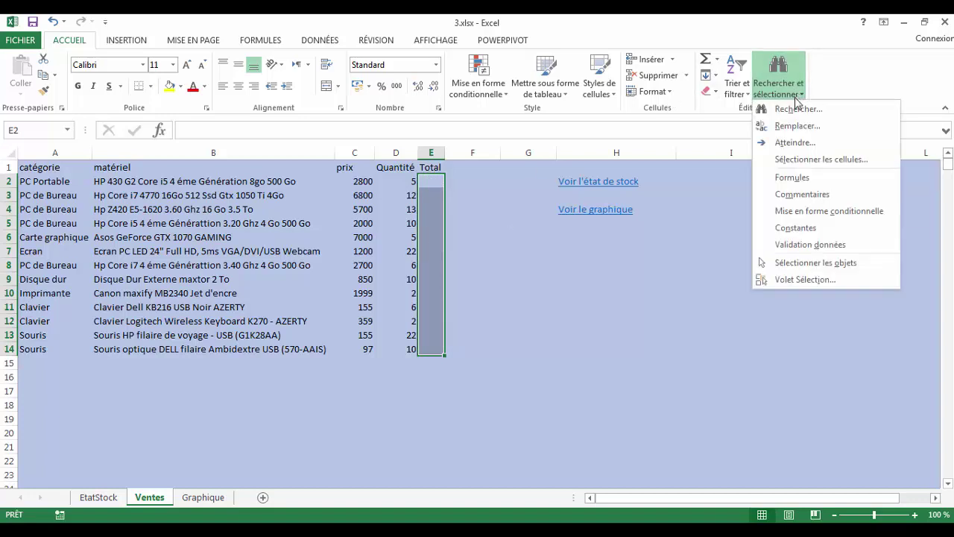
{"action": "left_click", "coordinate": [784, 143]}
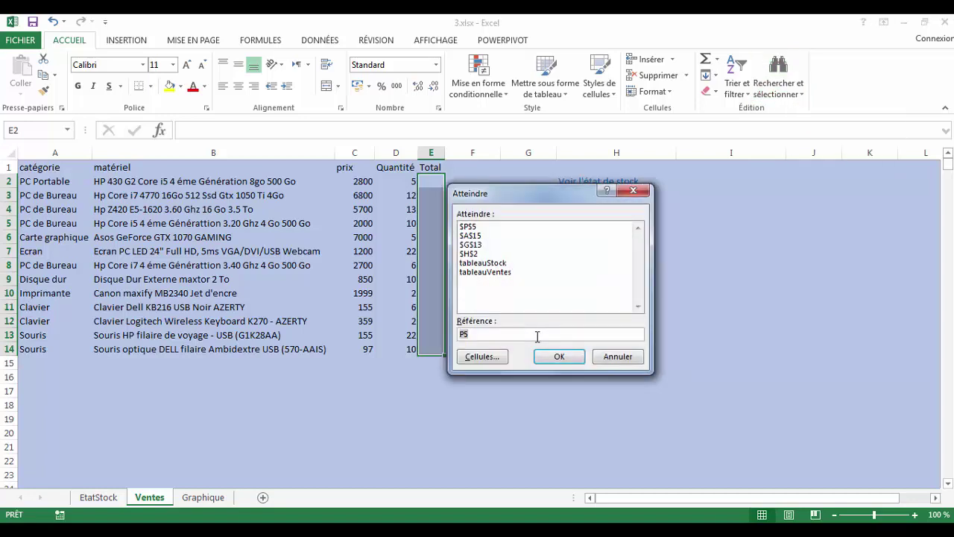
{"action": "left_click", "coordinate": [499, 265]}
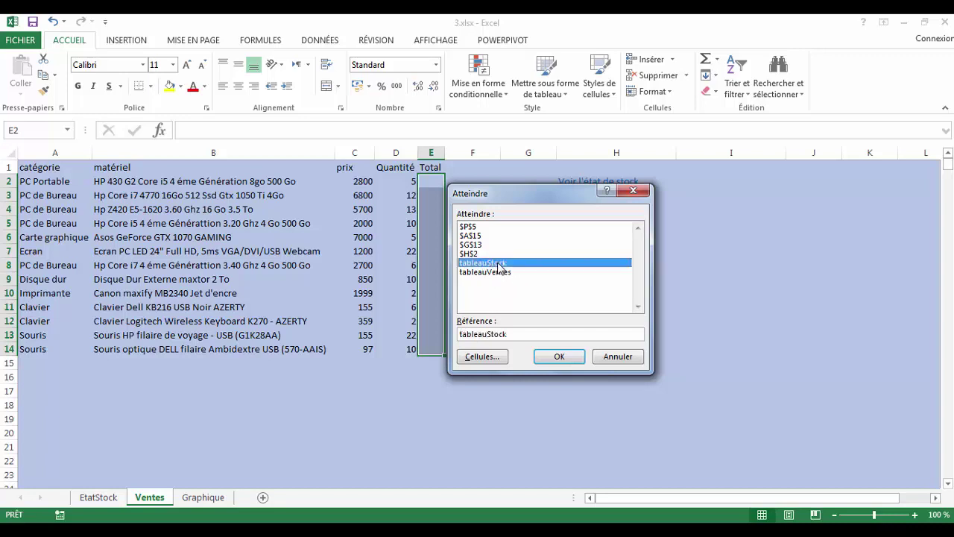
{"action": "left_click", "coordinate": [560, 360]}
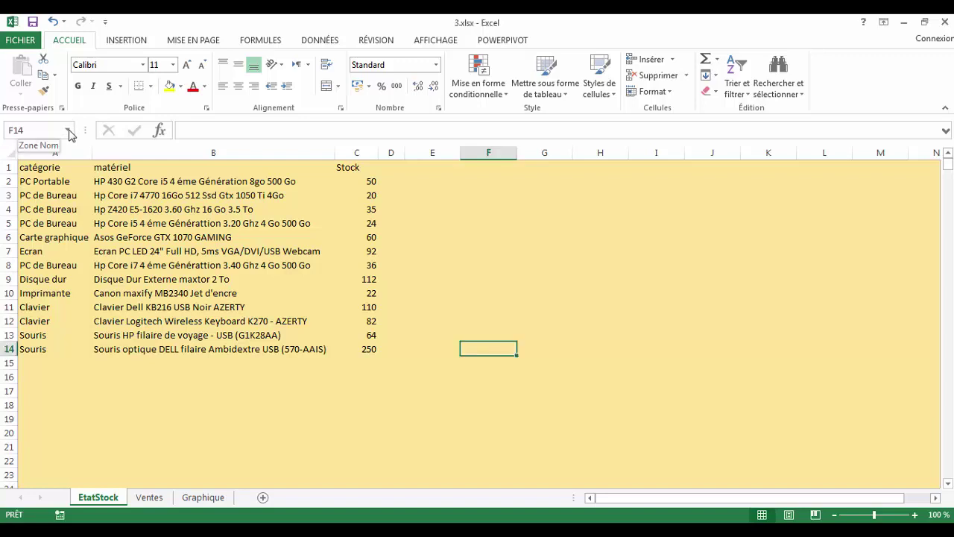
Jump to cell H2 of the EtatStock sheet by entering its reference in the Name Box
{"action": "left_click", "coordinate": [69, 132]}
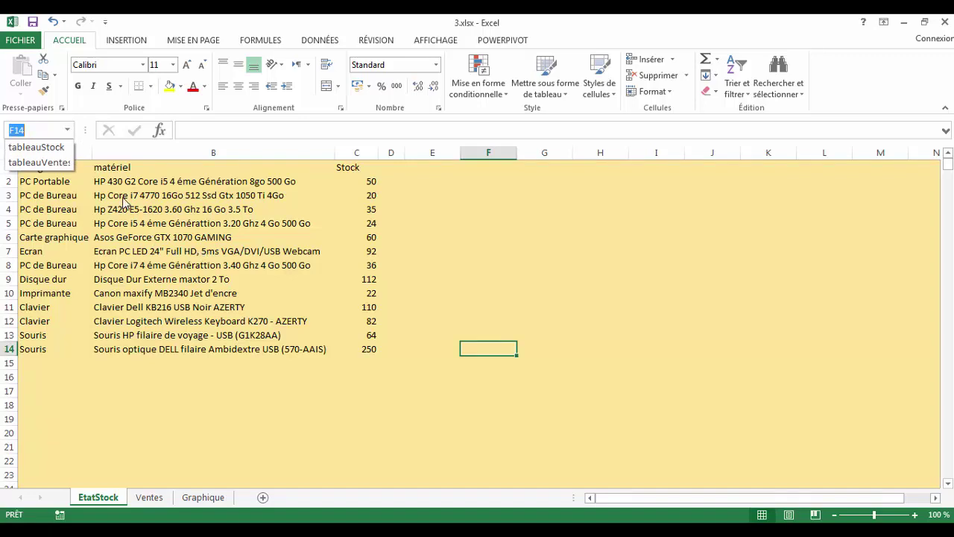
{"action": "left_click", "coordinate": [46, 130]}
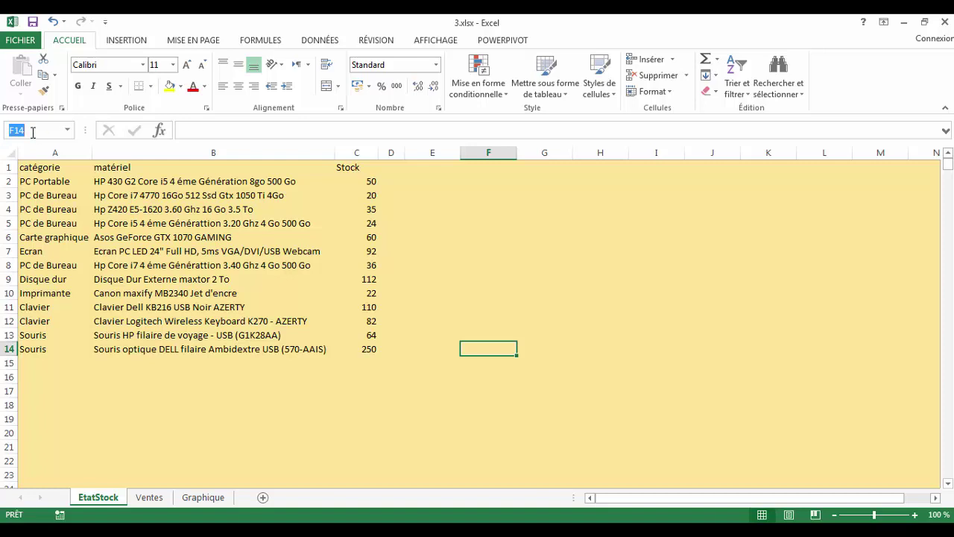
{"action": "type", "text": "h2"}
{"action": "key", "text": "Return"}
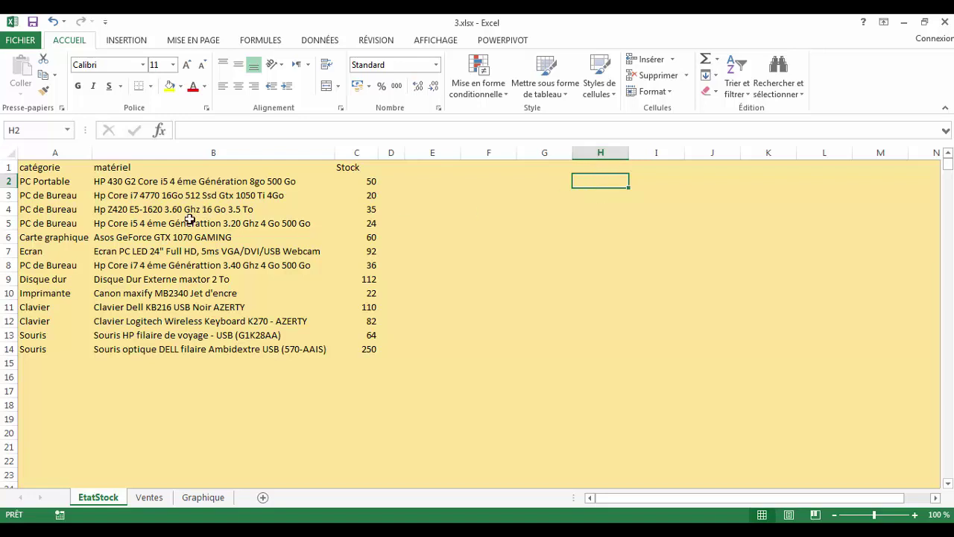
Use the Name Box to select the named range tableauStock, followed by the named range tableauVentes
{"action": "left_click", "coordinate": [68, 130]}
{"action": "left_click", "coordinate": [68, 132]}
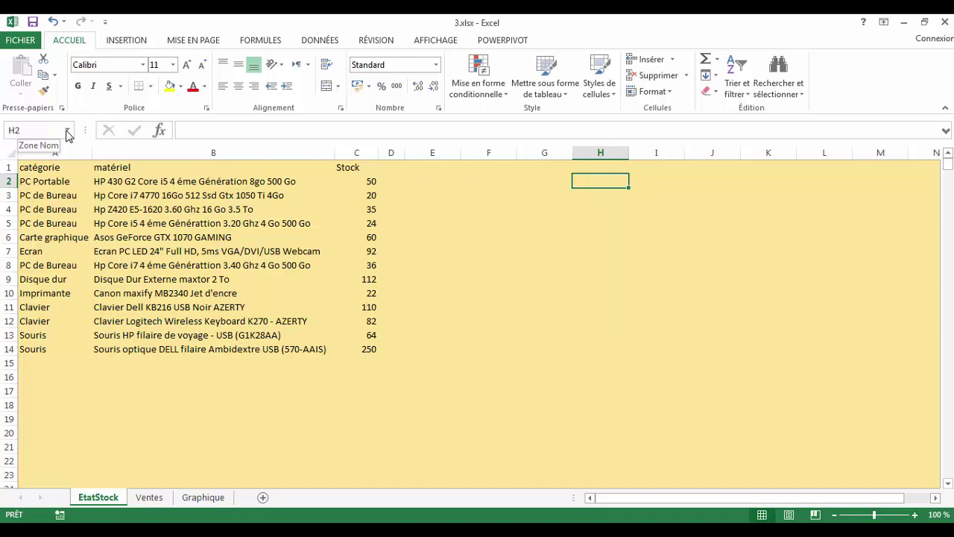
{"action": "left_click", "coordinate": [68, 132]}
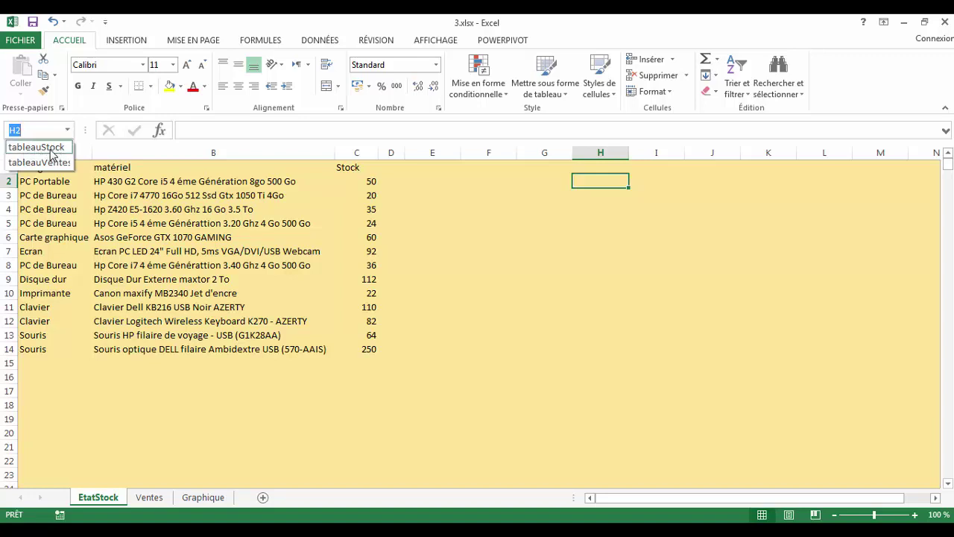
{"action": "left_click", "coordinate": [52, 147]}
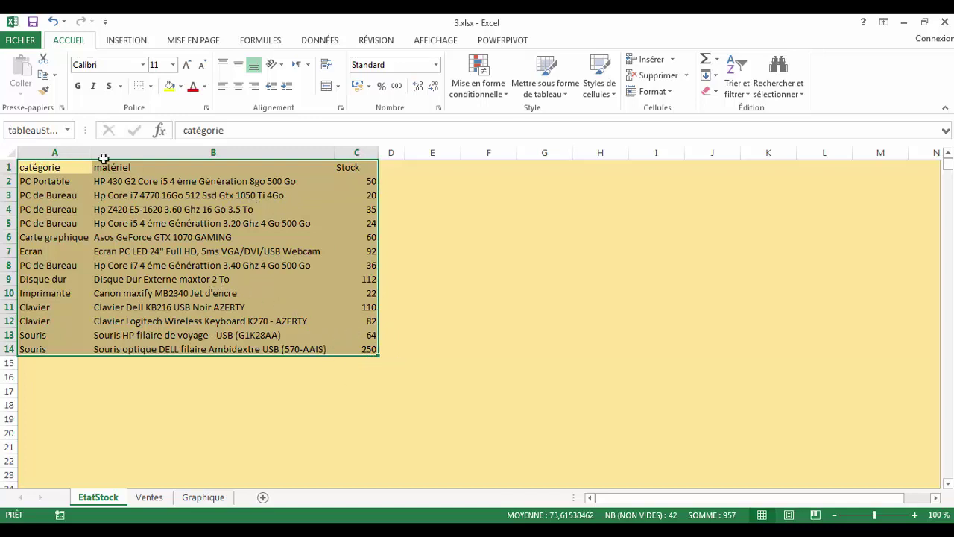
{"action": "left_click", "coordinate": [70, 133]}
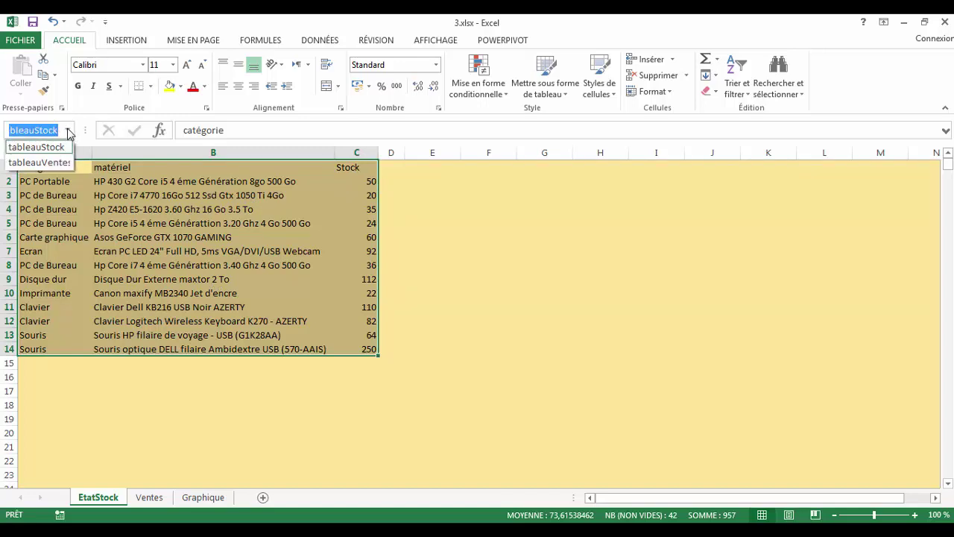
{"action": "left_click", "coordinate": [51, 165]}
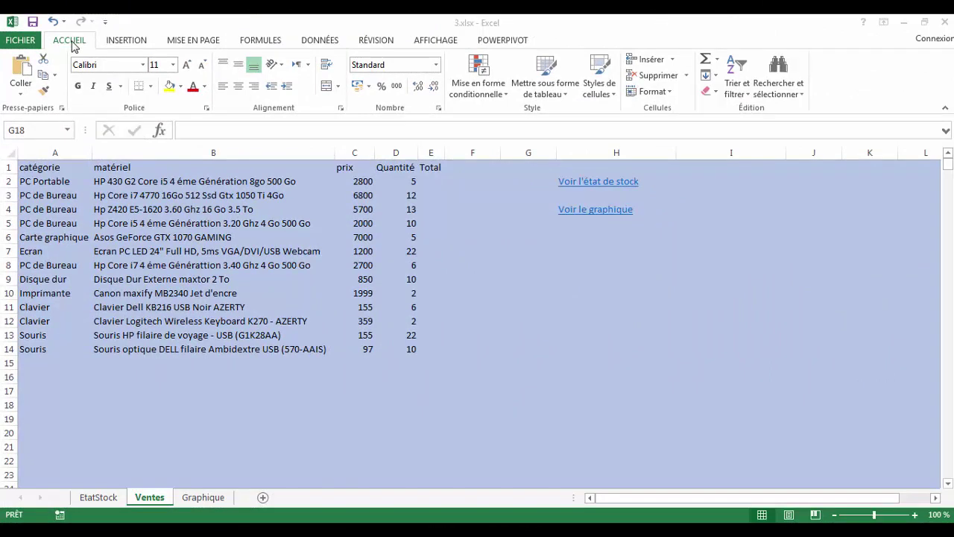
Open the Find dialog on the Ventes sheet and move it clear of the sales table
{"action": "left_click", "coordinate": [802, 97]}
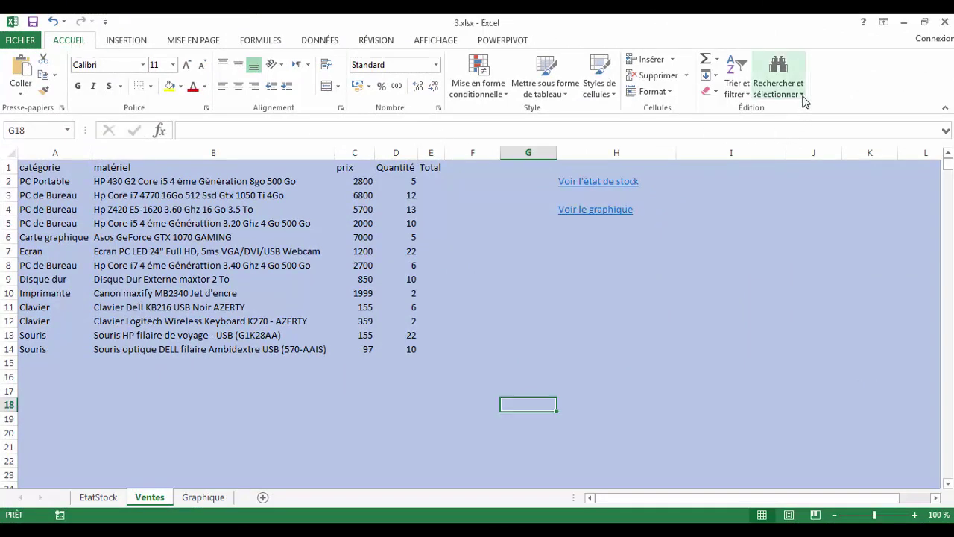
{"action": "left_click", "coordinate": [803, 97]}
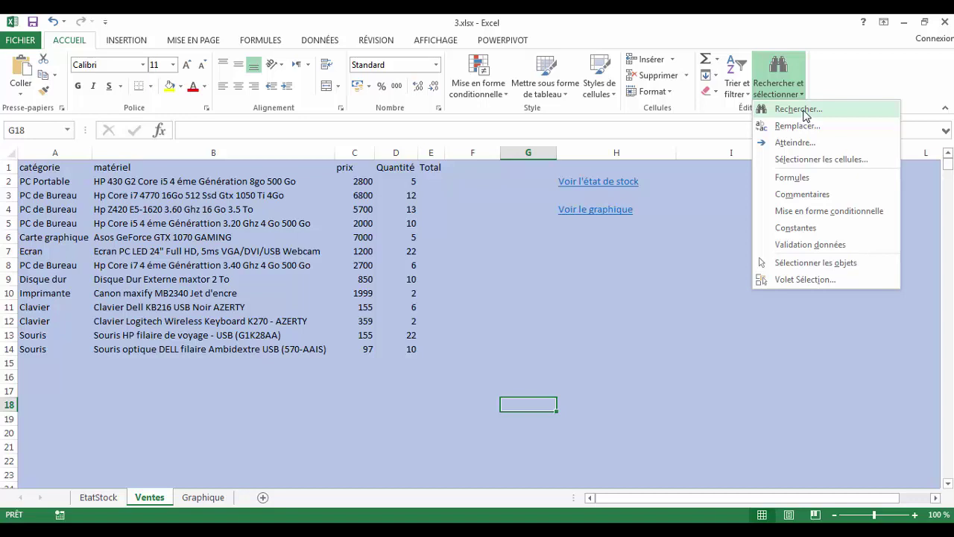
{"action": "left_click", "coordinate": [799, 109]}
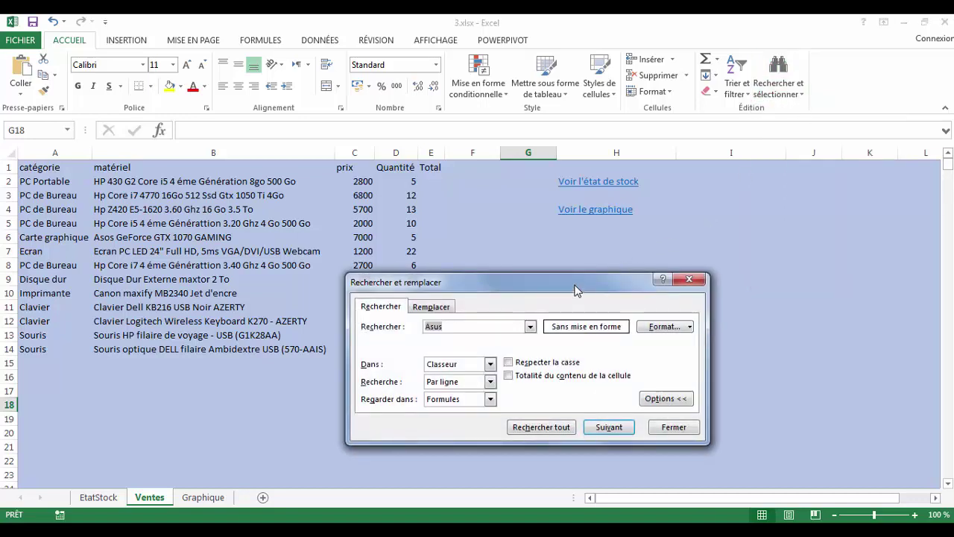
{"action": "left_click_drag", "start_coordinate": [574, 289], "coordinate": [612, 215]}
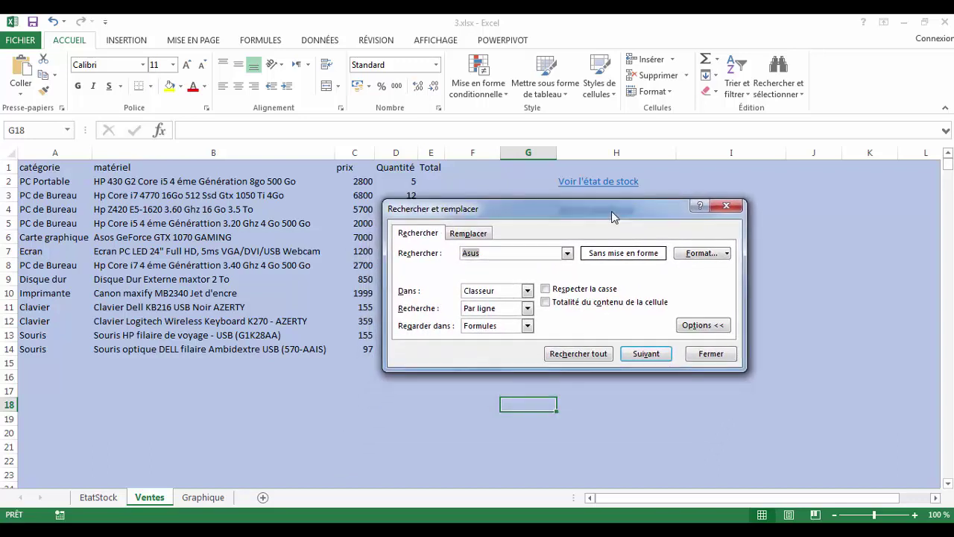
{"action": "left_click_drag", "start_coordinate": [567, 209], "coordinate": [617, 207]}
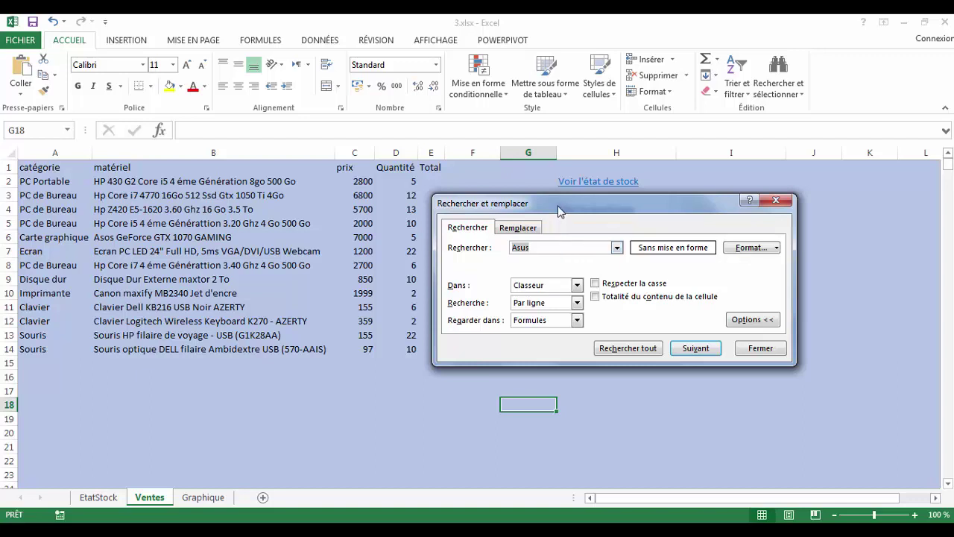
{"action": "left_click_drag", "start_coordinate": [560, 210], "coordinate": [578, 205]}
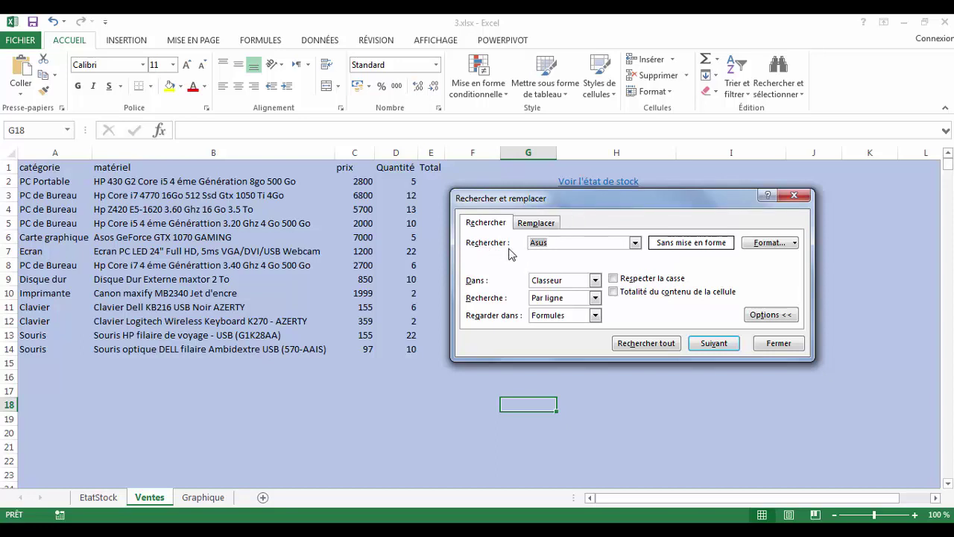
Search for the value 2800 within the current sheet only, stepping through the matches
{"action": "type", "text": "2800"}
{"action": "left_click", "coordinate": [594, 280]}
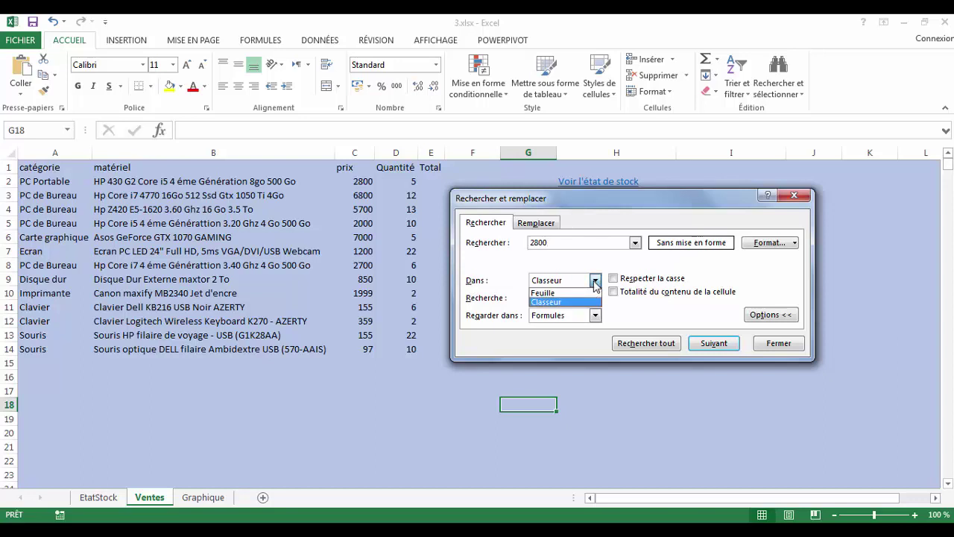
{"action": "left_click", "coordinate": [594, 282]}
{"action": "left_click", "coordinate": [595, 282]}
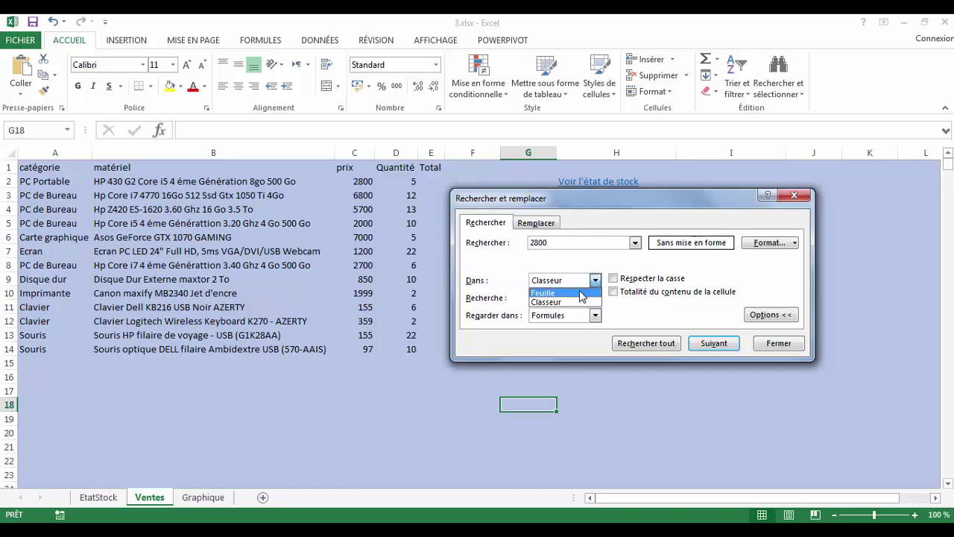
{"action": "left_click", "coordinate": [581, 293]}
{"action": "left_click", "coordinate": [714, 345]}
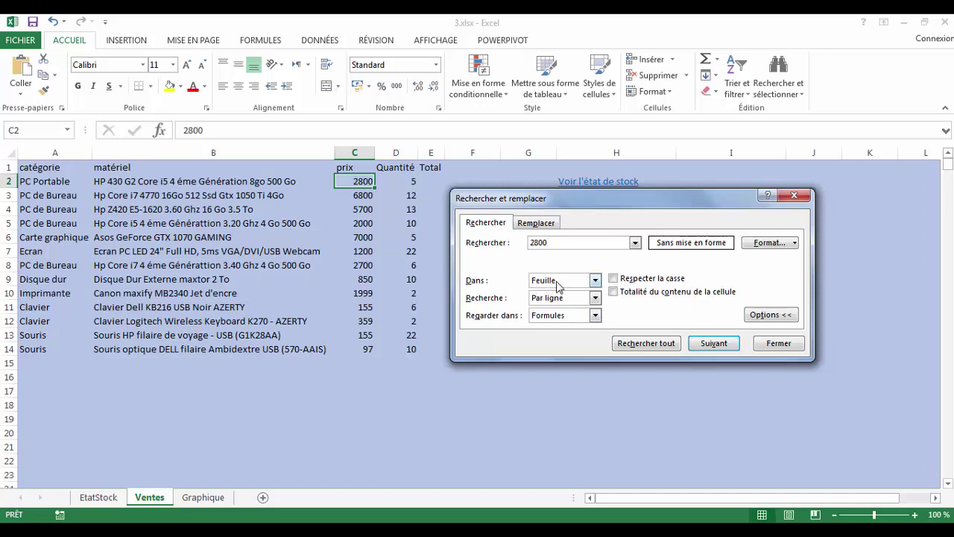
{"action": "left_click", "coordinate": [710, 344]}
{"action": "left_click", "coordinate": [710, 345]}
Search the Ventes sheet for the lowercase text hp with case matching enabled
{"action": "key", "text": "BackSpace"}
{"action": "key", "text": "BackSpace"}
{"action": "left_click", "coordinate": [617, 281]}
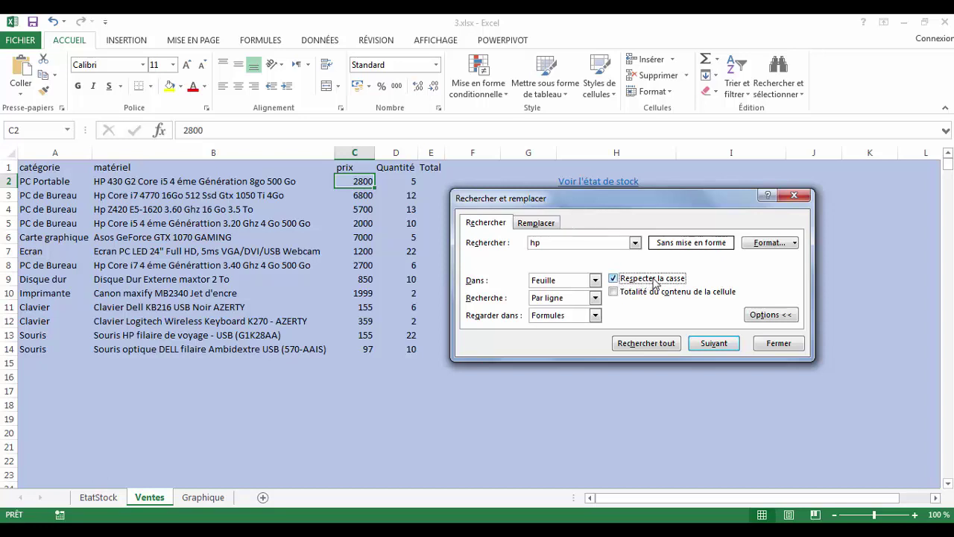
{"action": "left_click", "coordinate": [708, 344]}
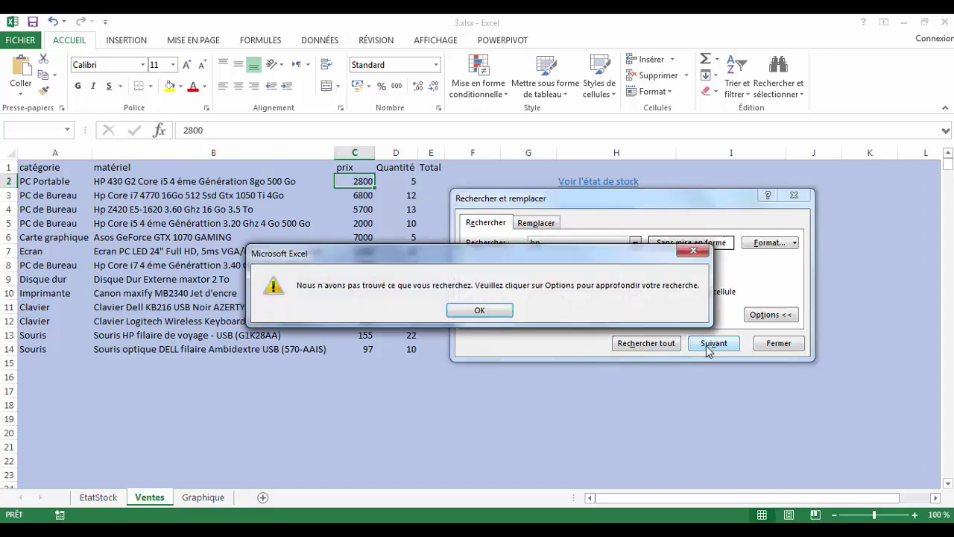
{"action": "left_click", "coordinate": [479, 310]}
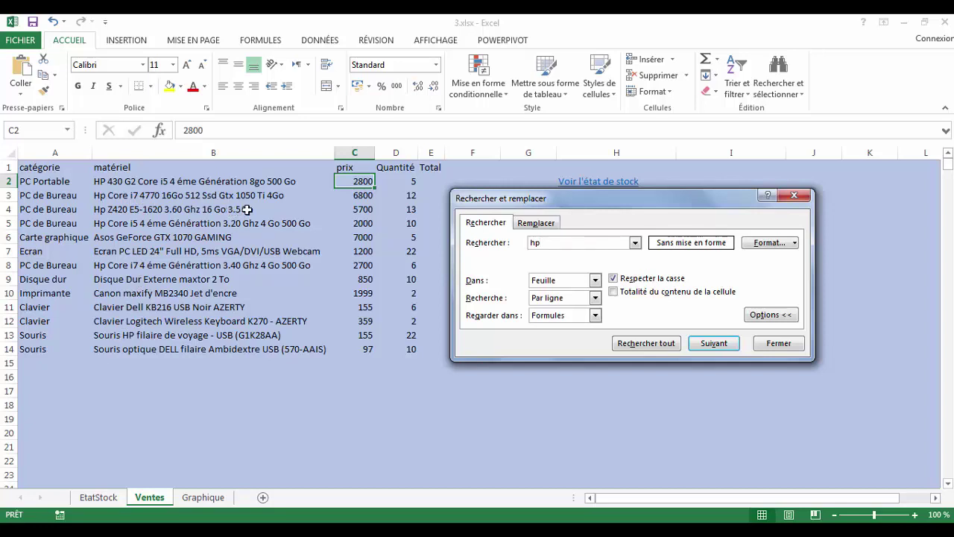
Disable case matching and step through every occurrence of hp on the Ventes sheet
{"action": "left_click", "coordinate": [648, 281]}
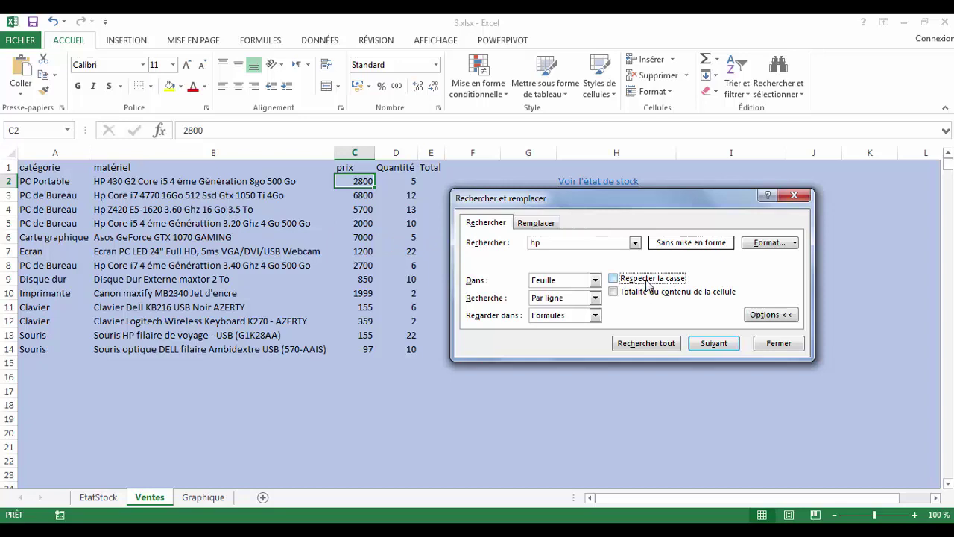
{"action": "left_click", "coordinate": [713, 344]}
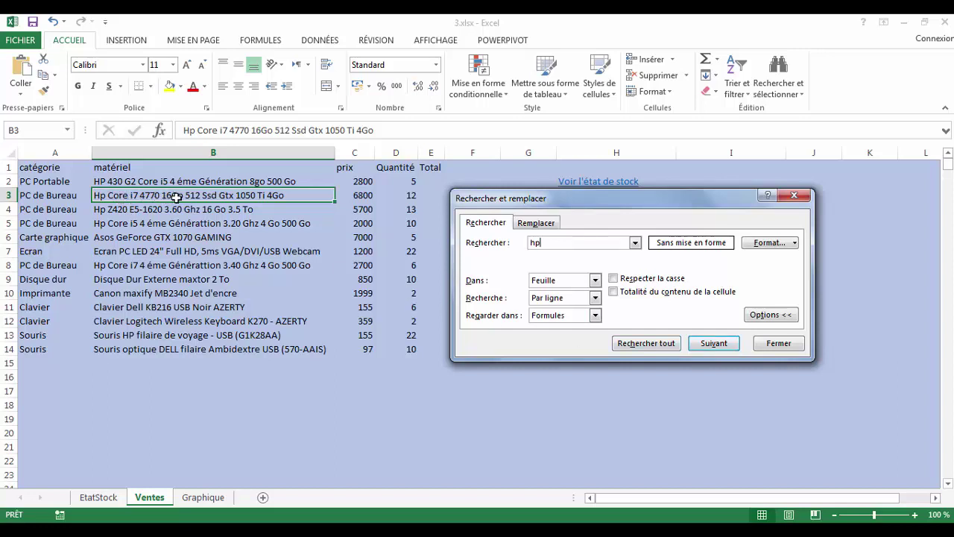
{"action": "left_click", "coordinate": [713, 342]}
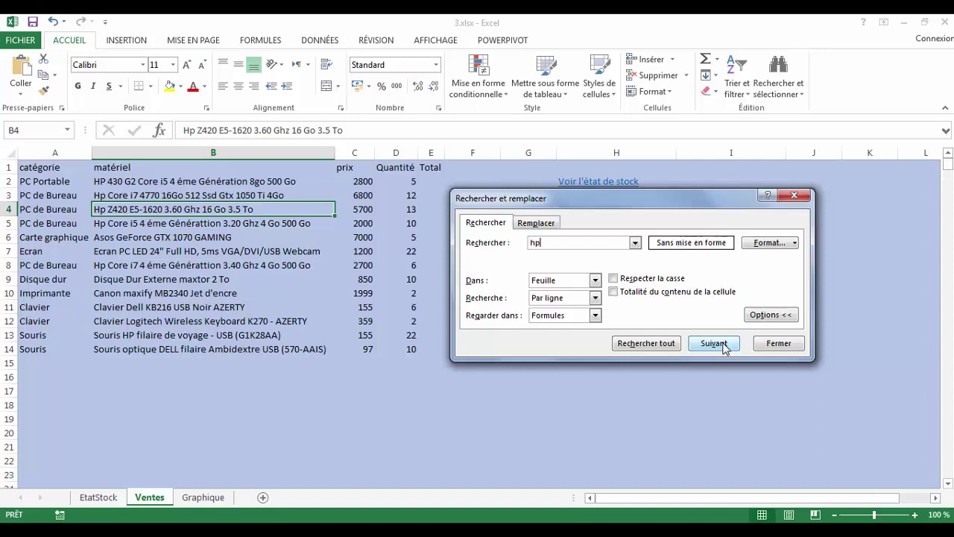
{"action": "left_click", "coordinate": [723, 346]}
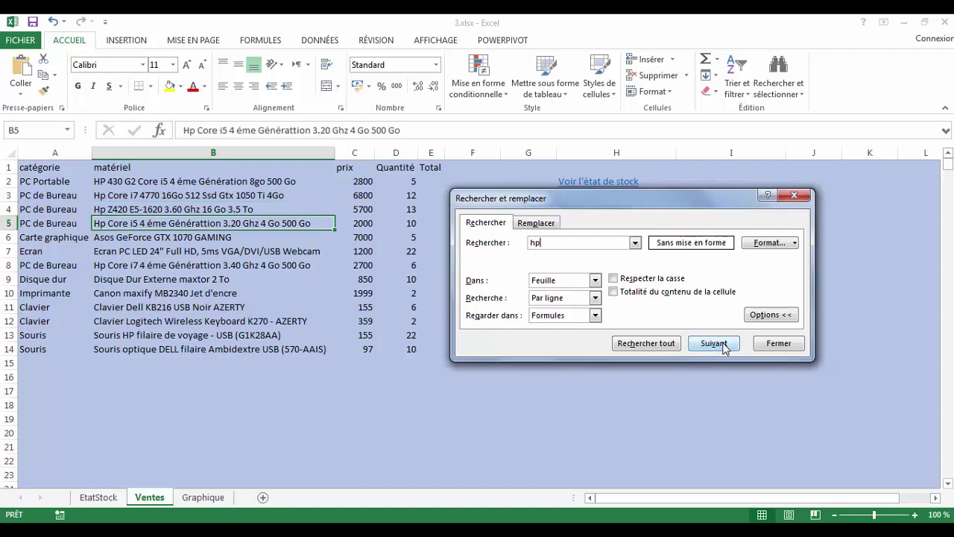
{"action": "left_click", "coordinate": [723, 346]}
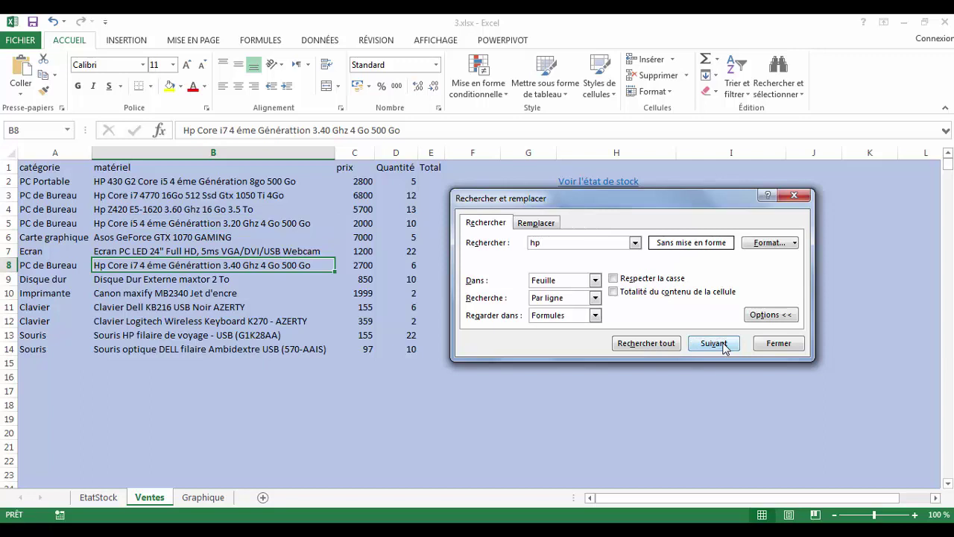
{"action": "left_click", "coordinate": [722, 346]}
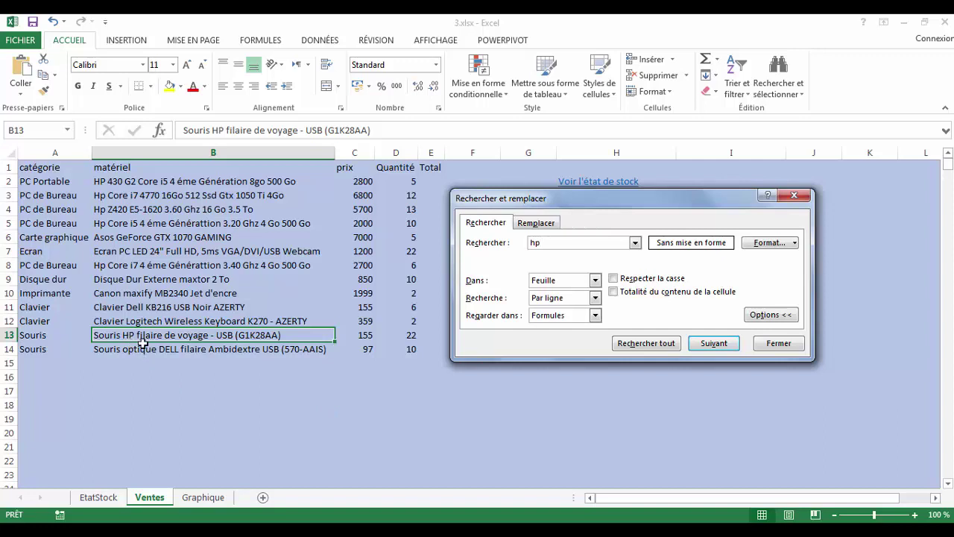
{"action": "left_click", "coordinate": [706, 350]}
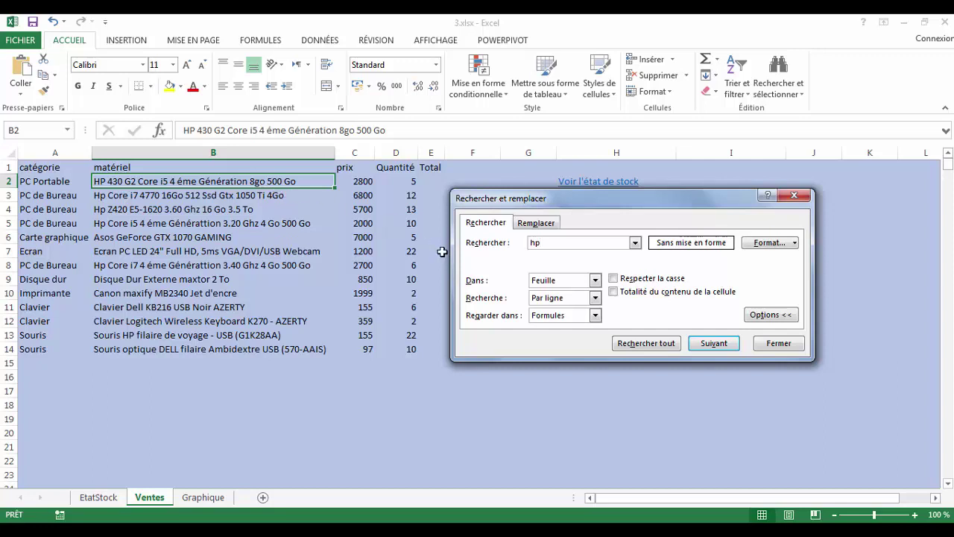
Search for hp as the entire cell content, and clear that whole-cell matching option again
{"action": "left_click", "coordinate": [614, 292]}
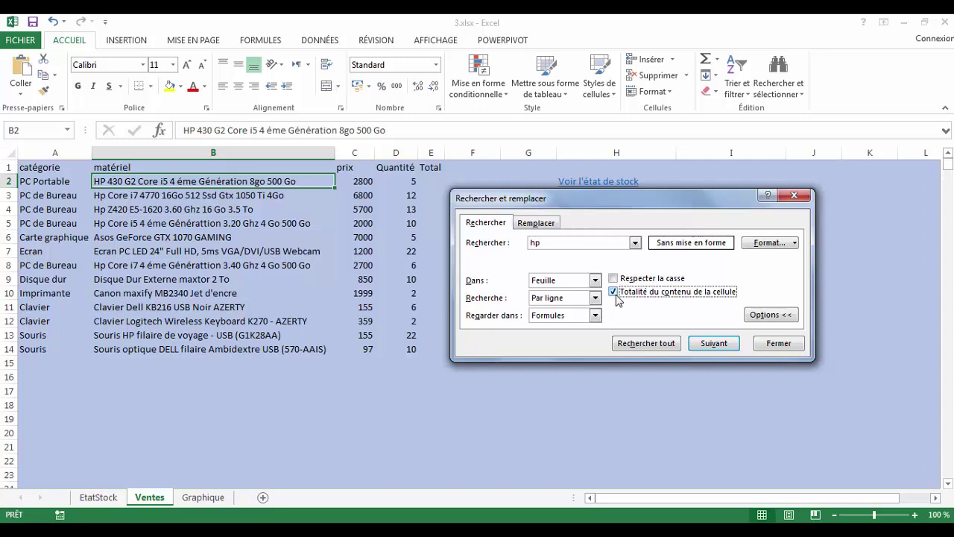
{"action": "left_click", "coordinate": [713, 344]}
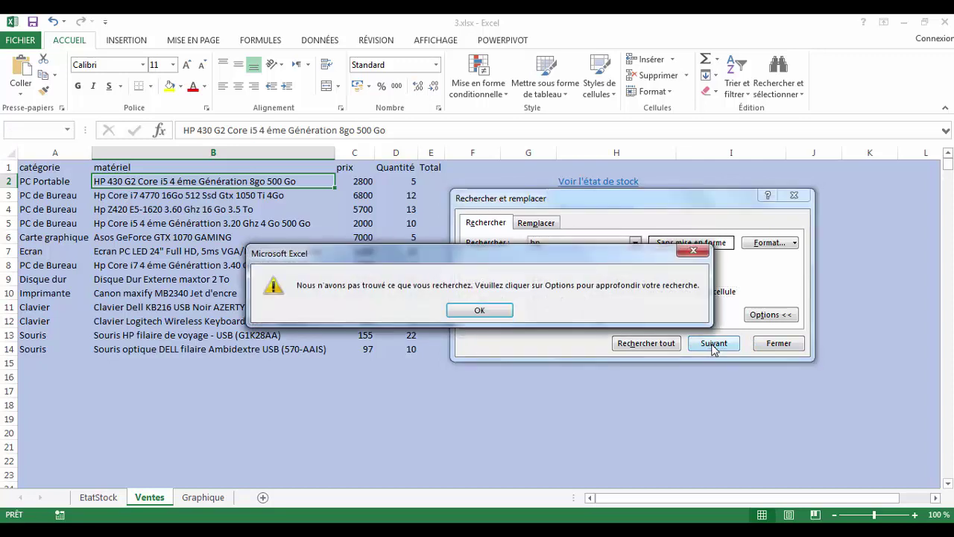
{"action": "left_click", "coordinate": [478, 311]}
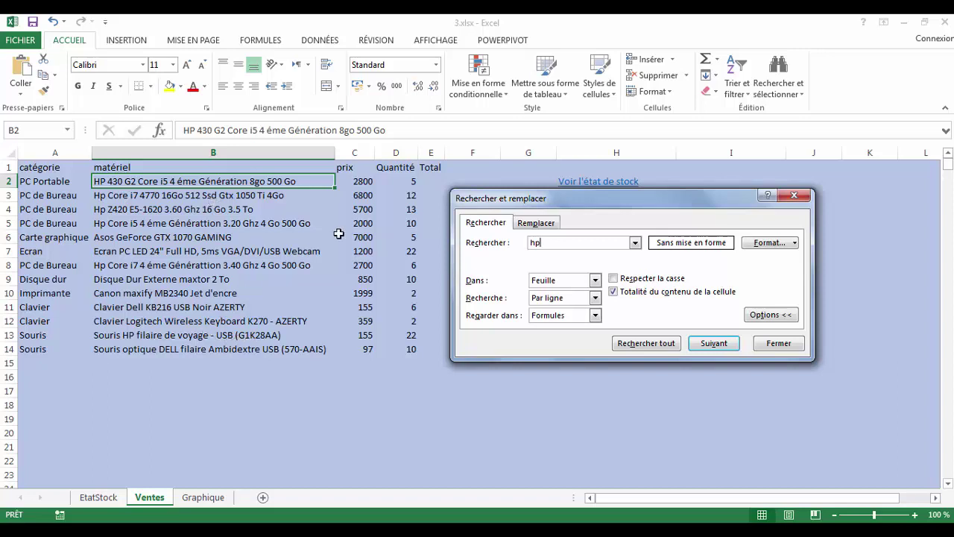
{"action": "key", "text": "alt+o"}
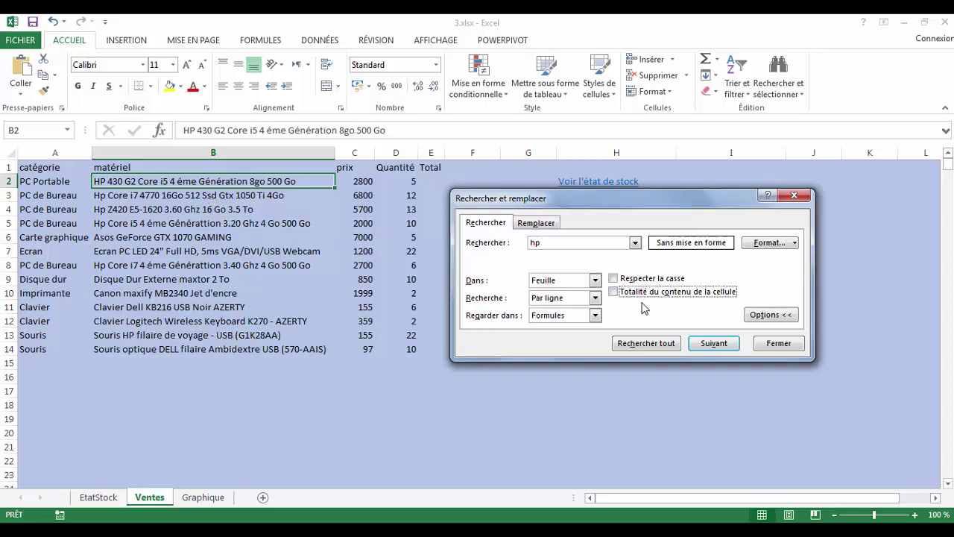
Set up a replacement with Asos as the text to find and Asus as the replacement text
{"action": "left_click", "coordinate": [544, 223]}
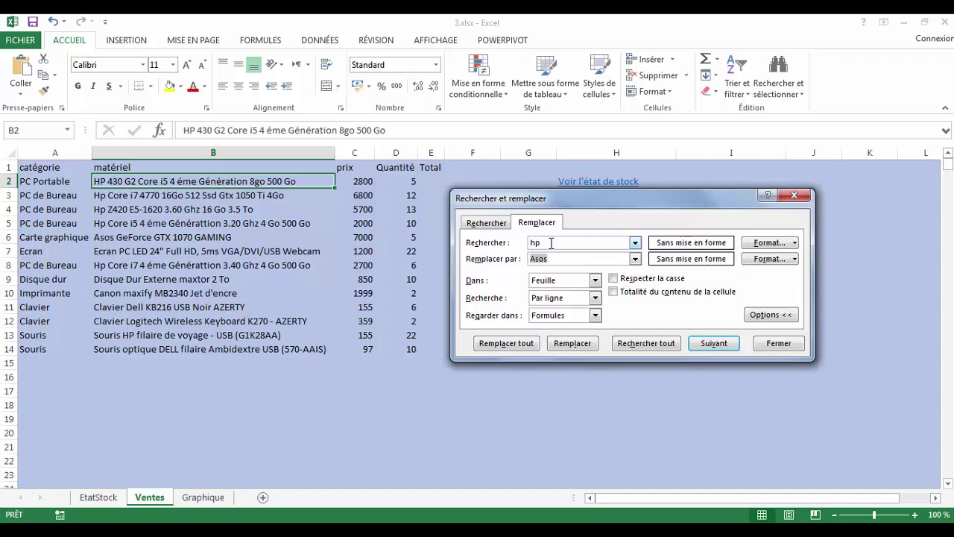
{"action": "left_click_drag", "start_coordinate": [619, 205], "coordinate": [631, 205]}
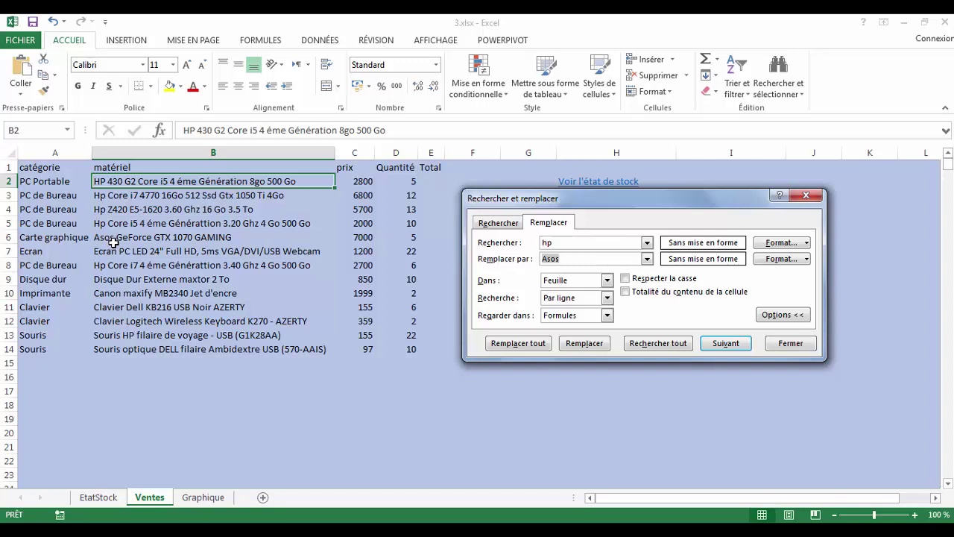
{"action": "left_click", "coordinate": [560, 244]}
{"action": "key", "text": "BackSpace"}
{"action": "key", "text": "BackSpace"}
{"action": "type", "text": "Asos"}
{"action": "left_click", "coordinate": [560, 257]}
{"action": "key", "text": "BackSpace"}
{"action": "key", "text": "BackSpace"}
{"action": "key", "text": "BackSpace"}
{"action": "key", "text": "BackSpace"}
{"action": "type", "text": "Asus"}
Extend the replacement scope to the whole workbook (Classeur) and replace all occurrences of Asos
{"action": "left_click", "coordinate": [607, 281]}
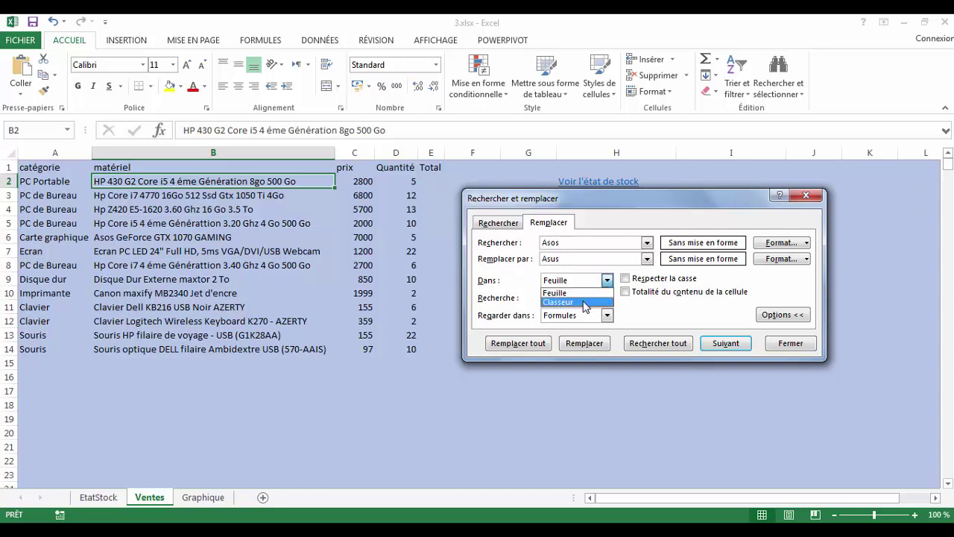
{"action": "left_click", "coordinate": [584, 302]}
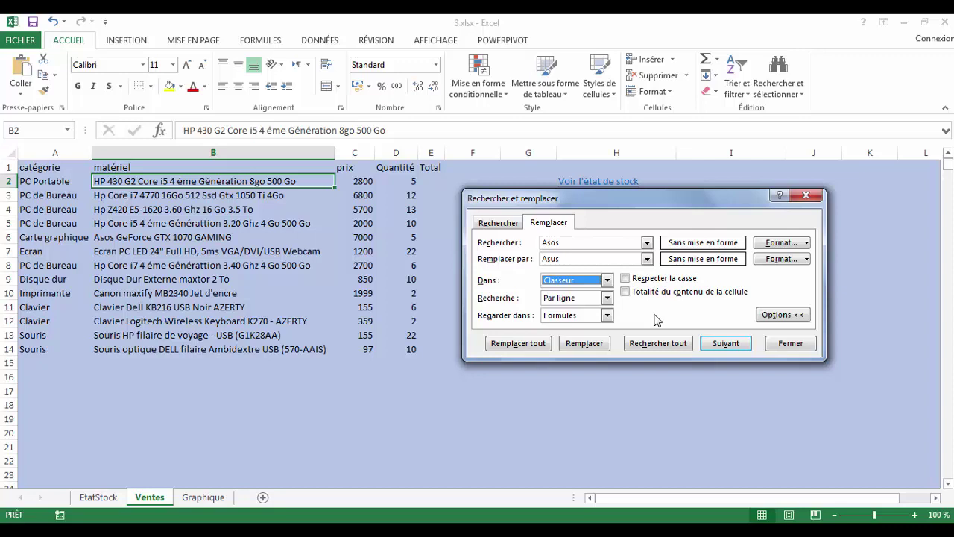
{"action": "left_click", "coordinate": [516, 343]}
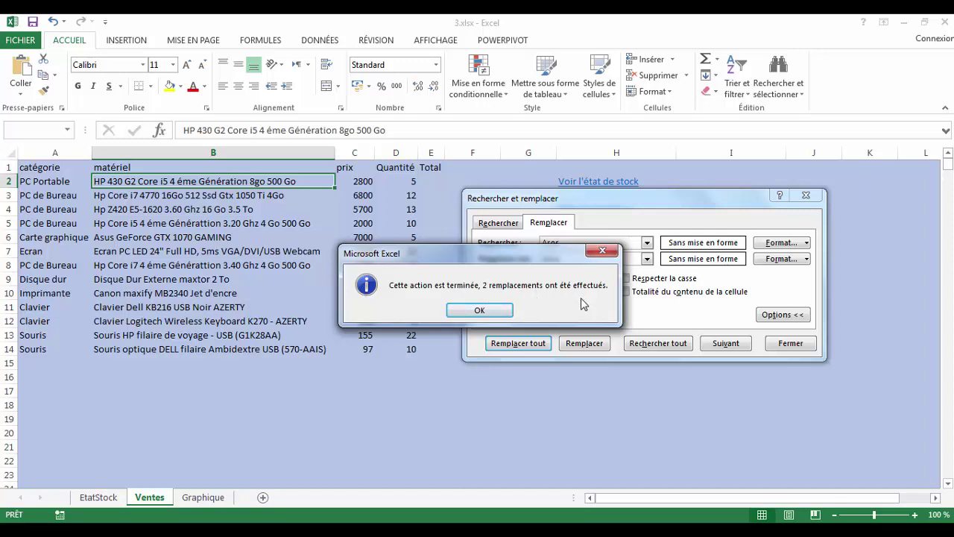
{"action": "left_click", "coordinate": [481, 313]}
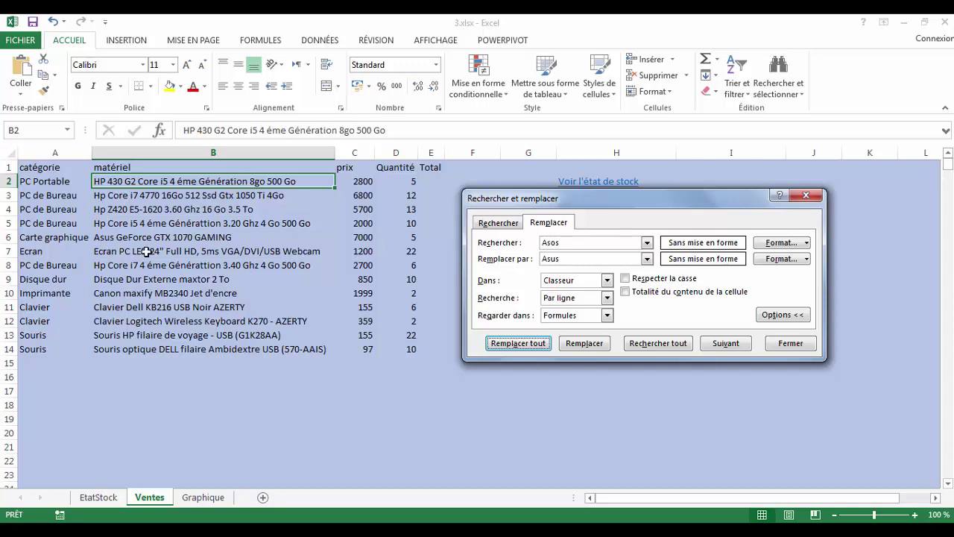
Check the replaced graphics card name on the EtatStock sheet and close the Find and Replace dialog
{"action": "left_click", "coordinate": [107, 501]}
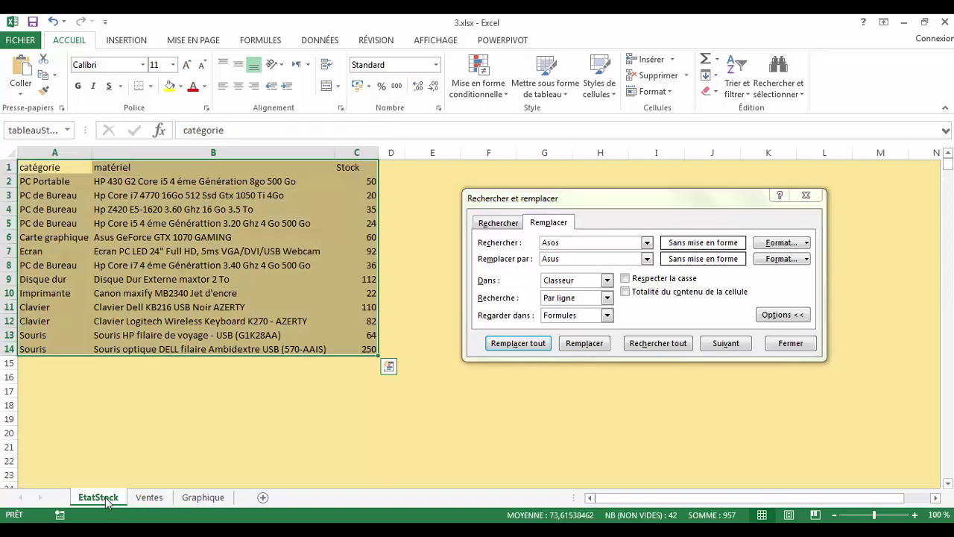
{"action": "left_click", "coordinate": [105, 289]}
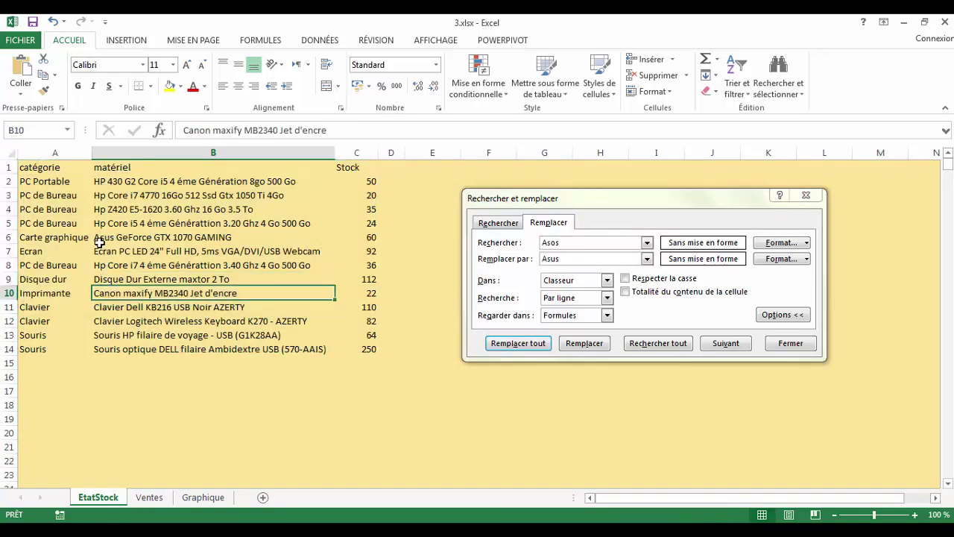
{"action": "left_click", "coordinate": [788, 343]}
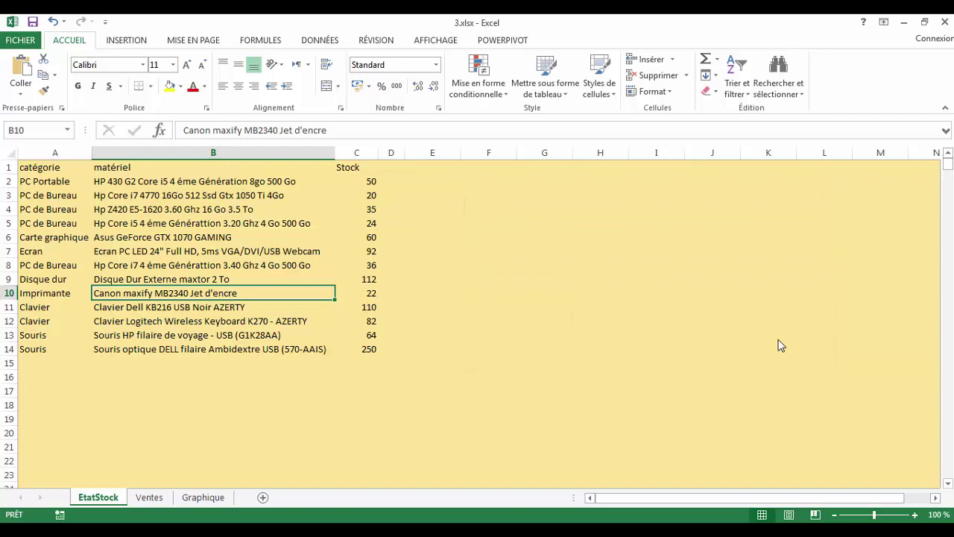